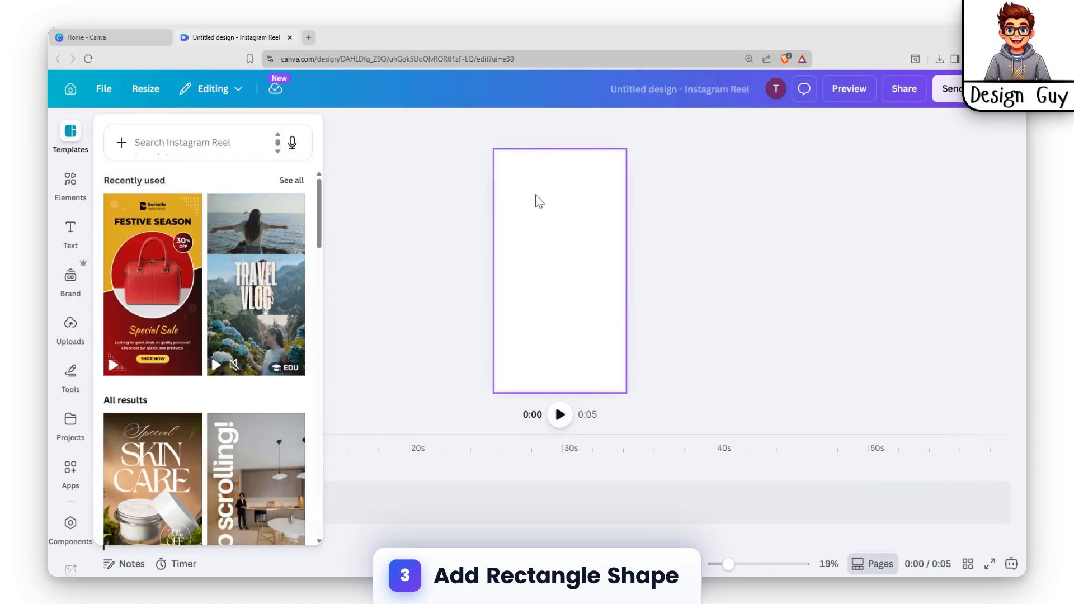
# Step: Find the Rectangle shape among the elements and add it to the blank page
pyautogui.click(70, 184)
pyautogui.click(188, 137)
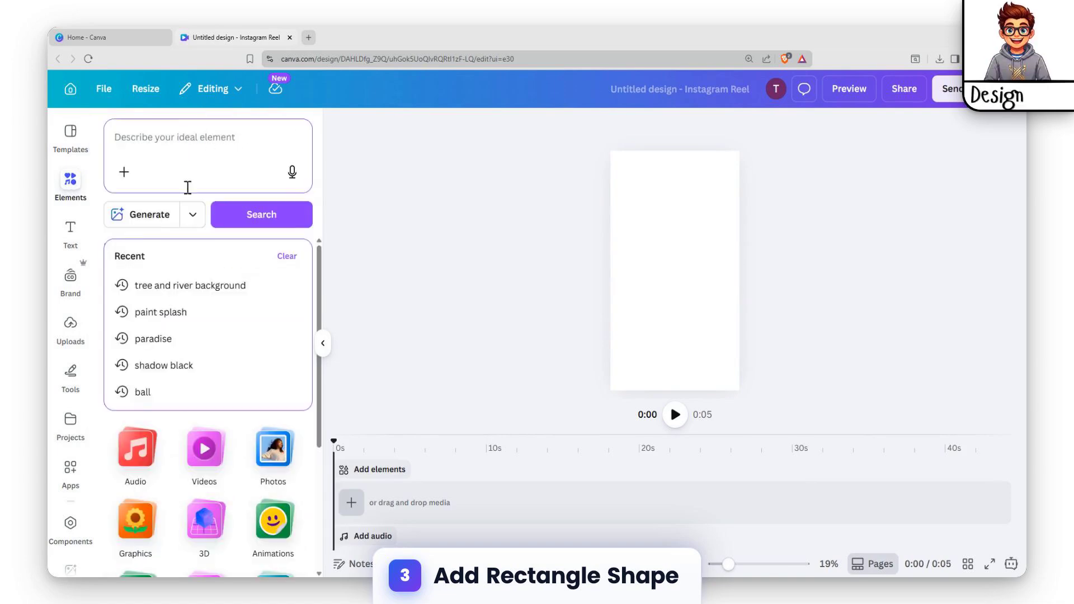
pyautogui.write('re')
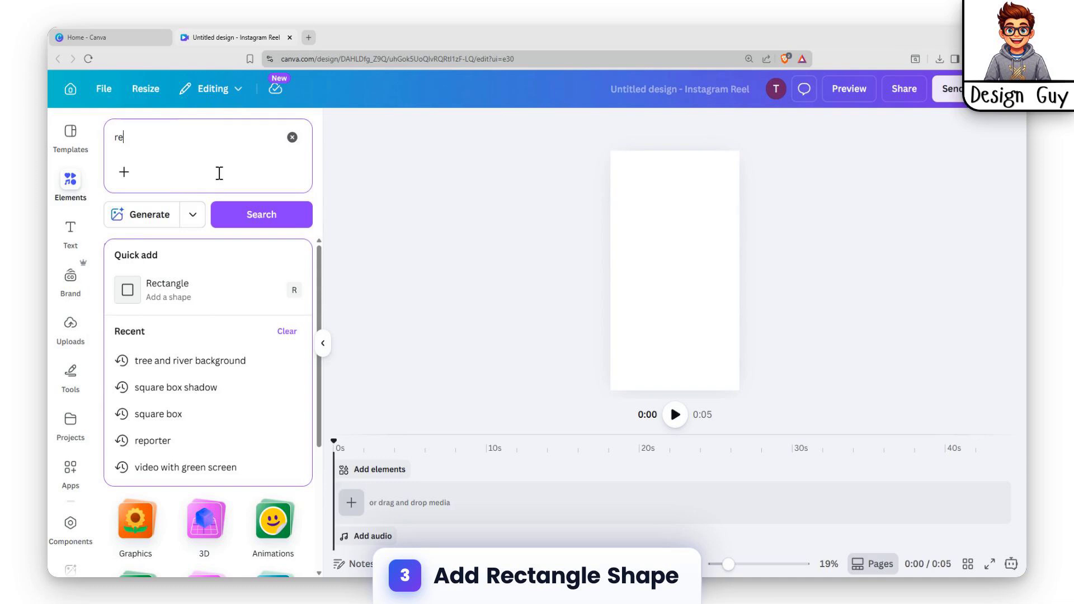
pyautogui.click(159, 291)
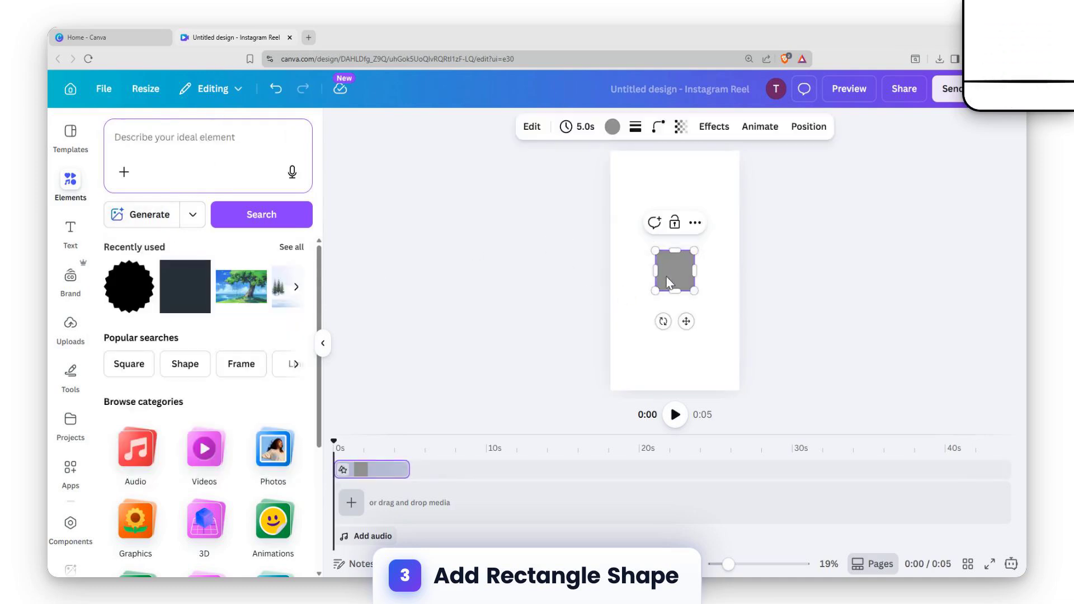
# Step: Stretch the rectangle past both side edges of the page and rotate it into a band rising diagonally to the right
pyautogui.moveTo(655, 271); pyautogui.dragTo(579, 272)
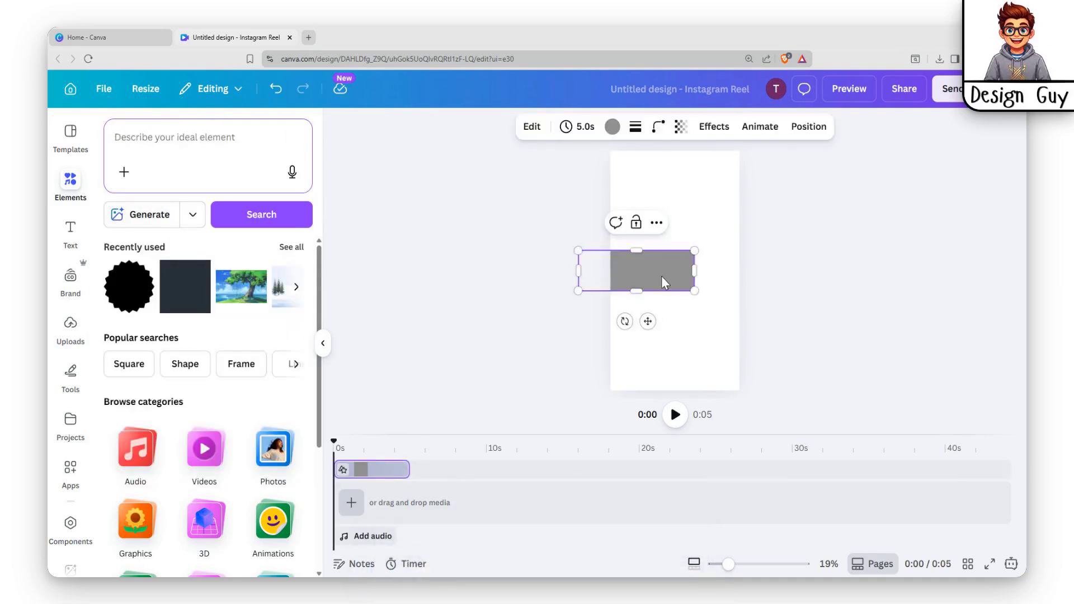
pyautogui.moveTo(691, 273); pyautogui.dragTo(765, 269)
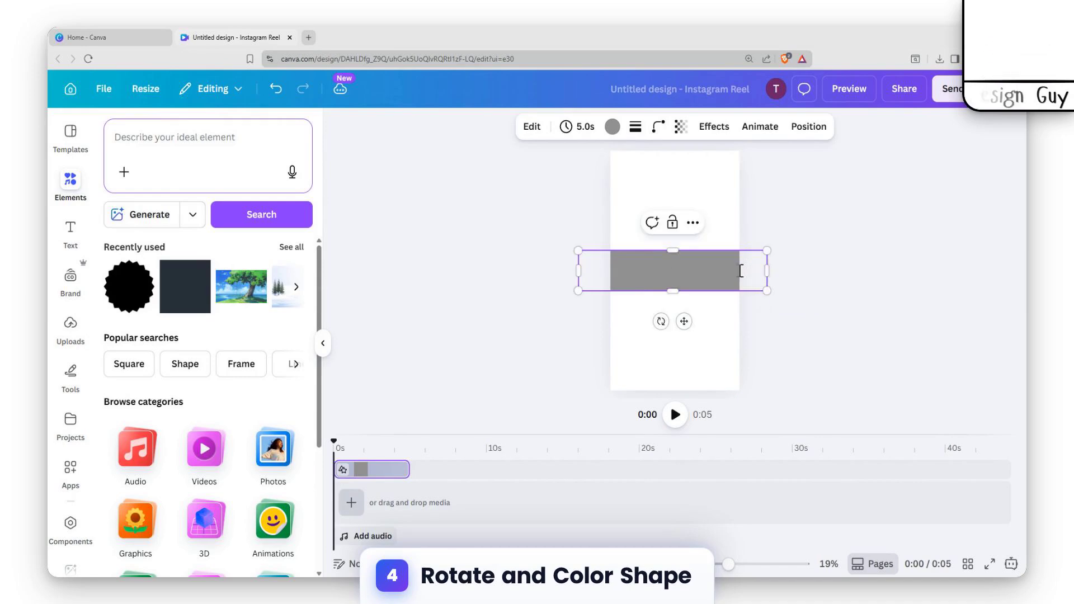
pyautogui.moveTo(660, 321); pyautogui.dragTo(680, 328)
pyautogui.click(752, 274)
pyautogui.click(688, 256)
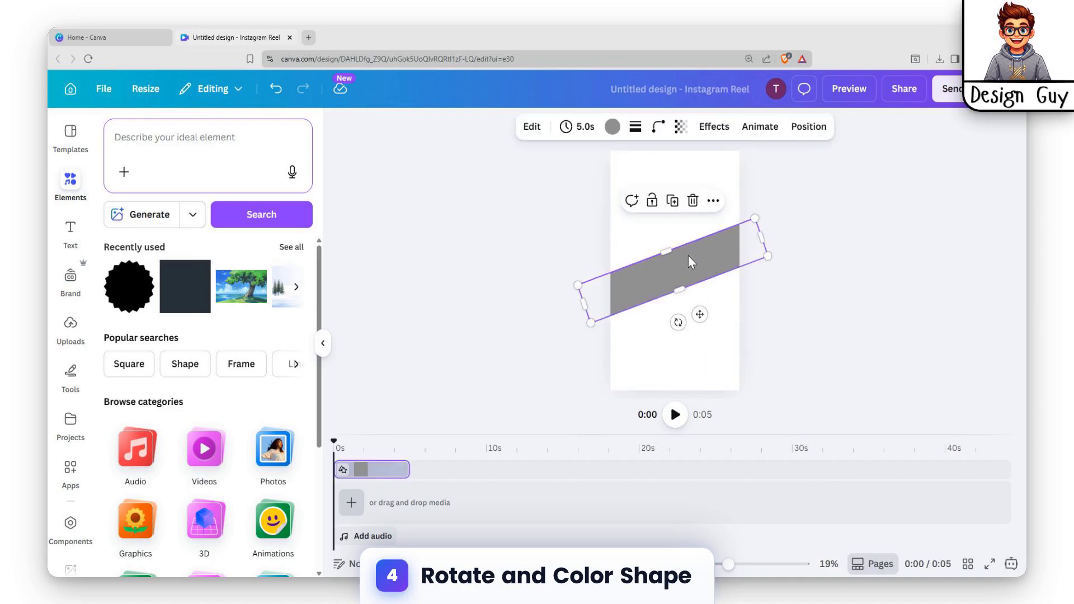
pyautogui.click(704, 160)
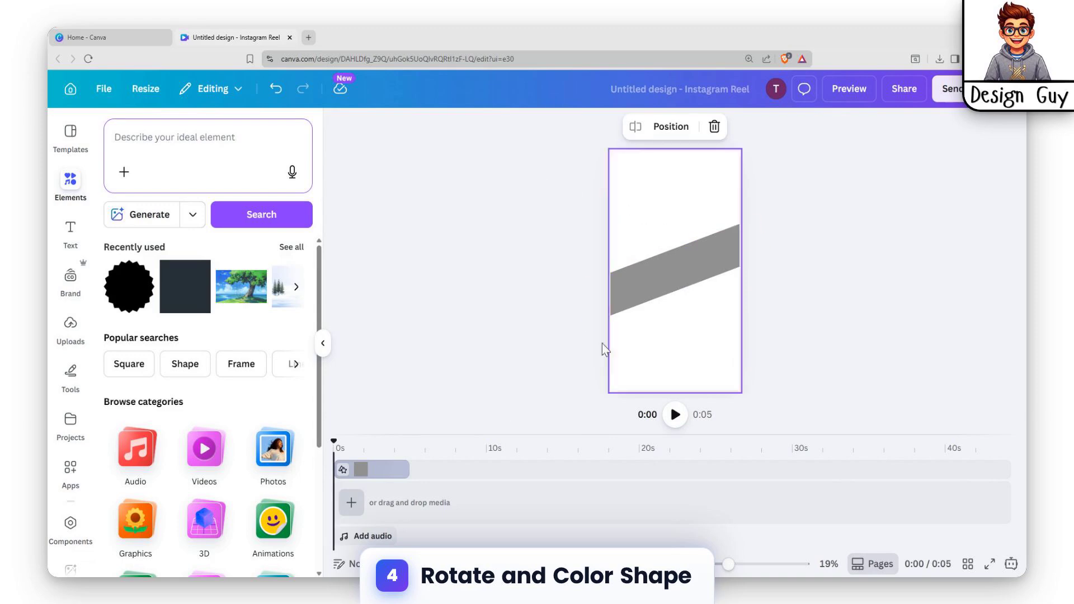
# Step: Add a blank clip to the timeline and set its background colour to black
pyautogui.click(351, 502)
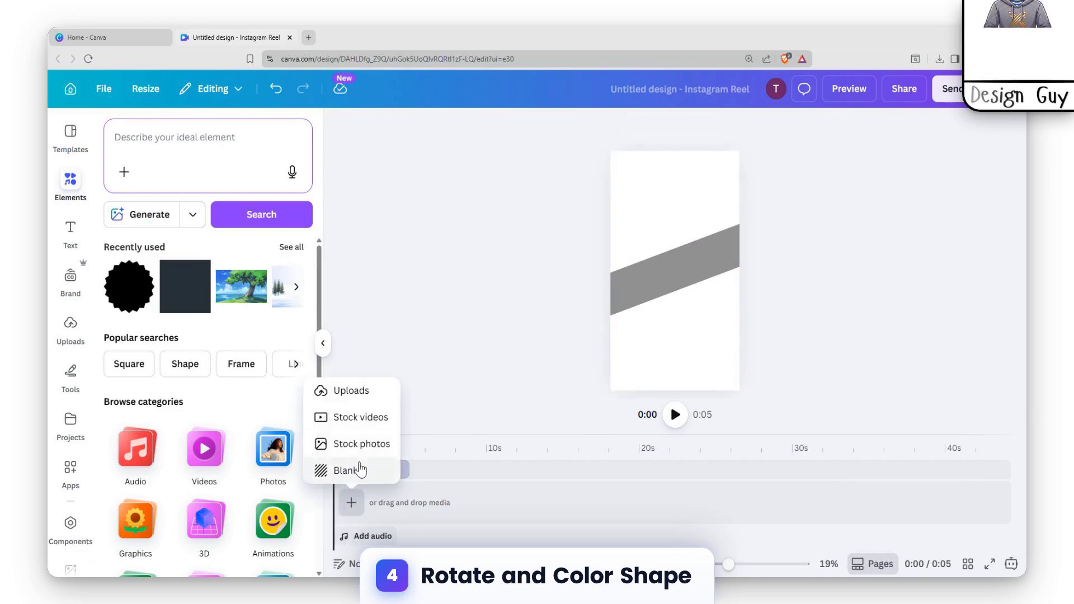
pyautogui.click(334, 469)
pyautogui.click(382, 510)
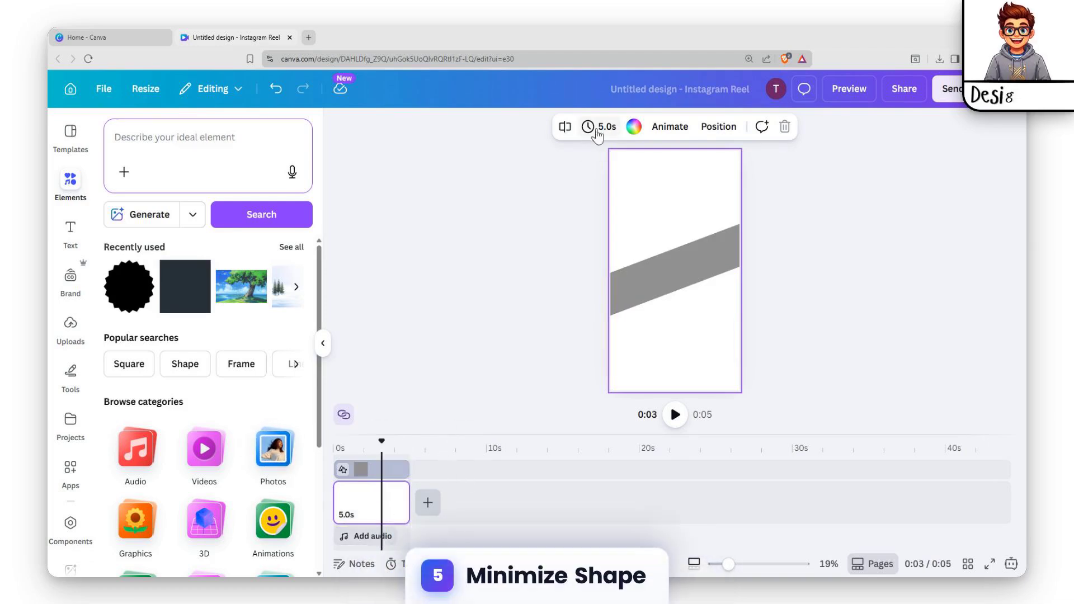
pyautogui.click(633, 128)
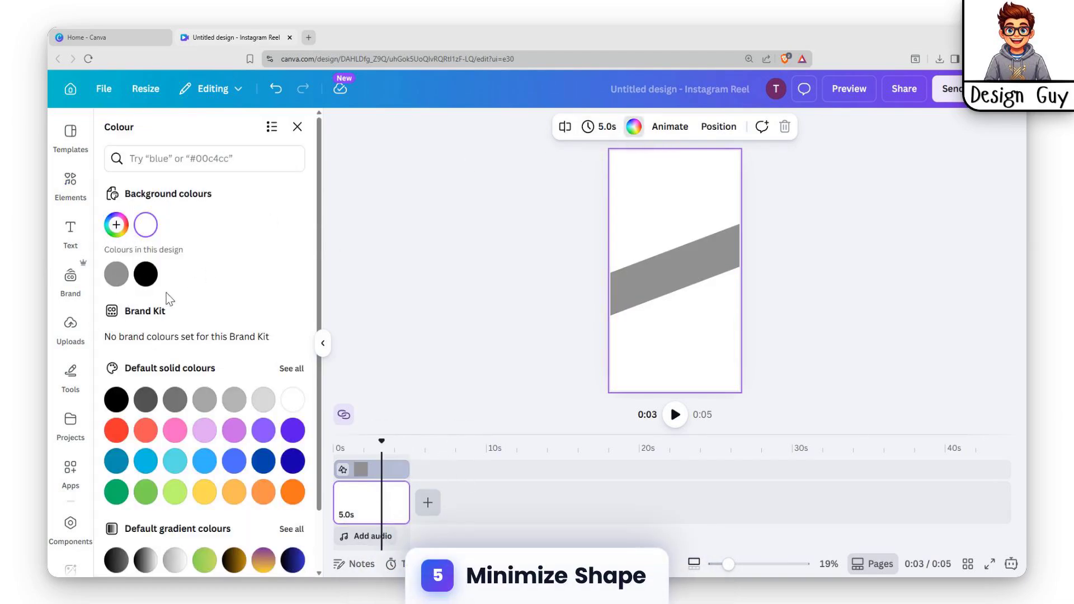
pyautogui.click(147, 274)
# Step: Shrink the diagonal grey rectangle's thickness until it is a thin line across the page
pyautogui.click(703, 252)
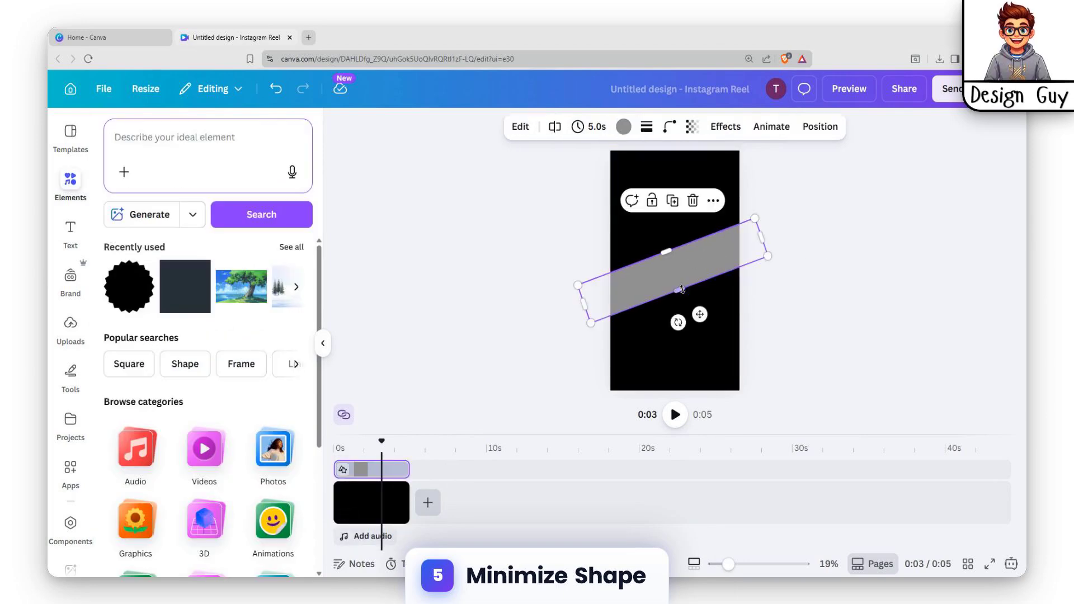
pyautogui.click(821, 268)
pyautogui.click(685, 261)
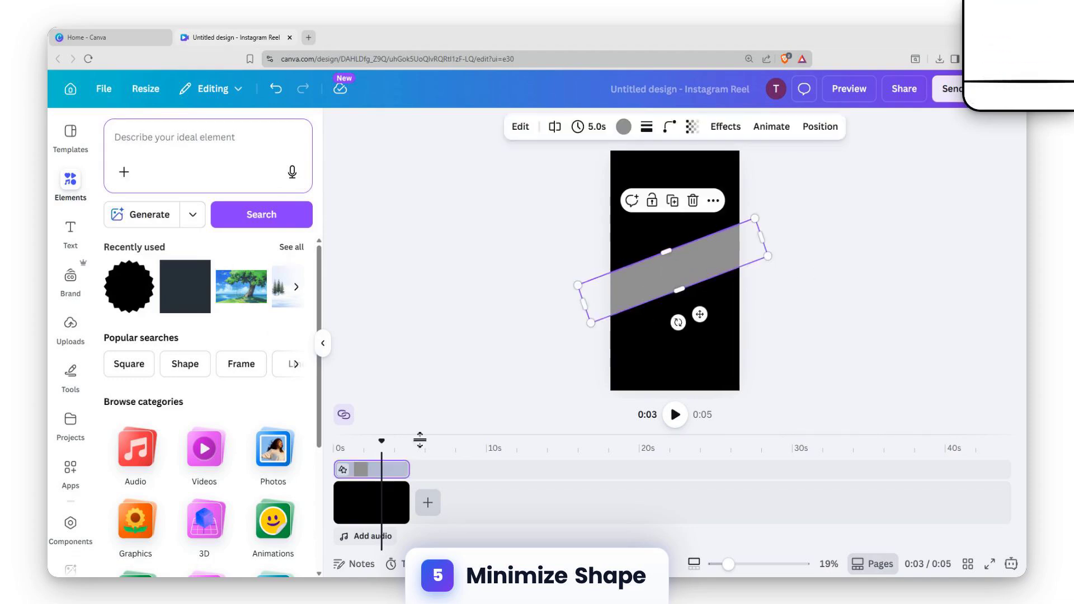
pyautogui.click(376, 489)
pyautogui.click(370, 449)
pyautogui.click(671, 268)
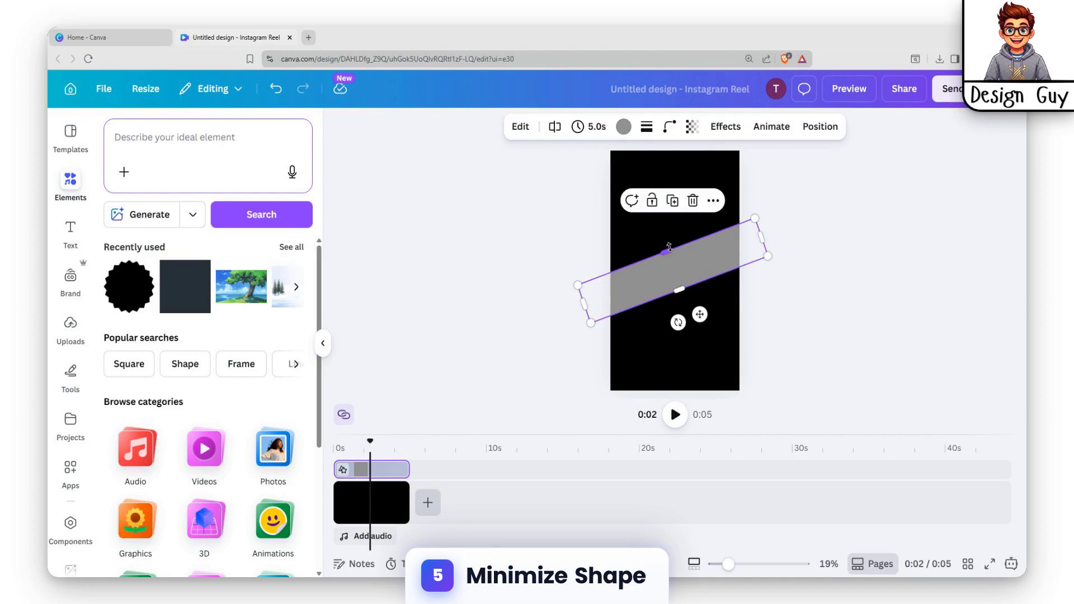
pyautogui.moveTo(670, 246); pyautogui.dragTo(674, 269)
pyautogui.click(774, 307)
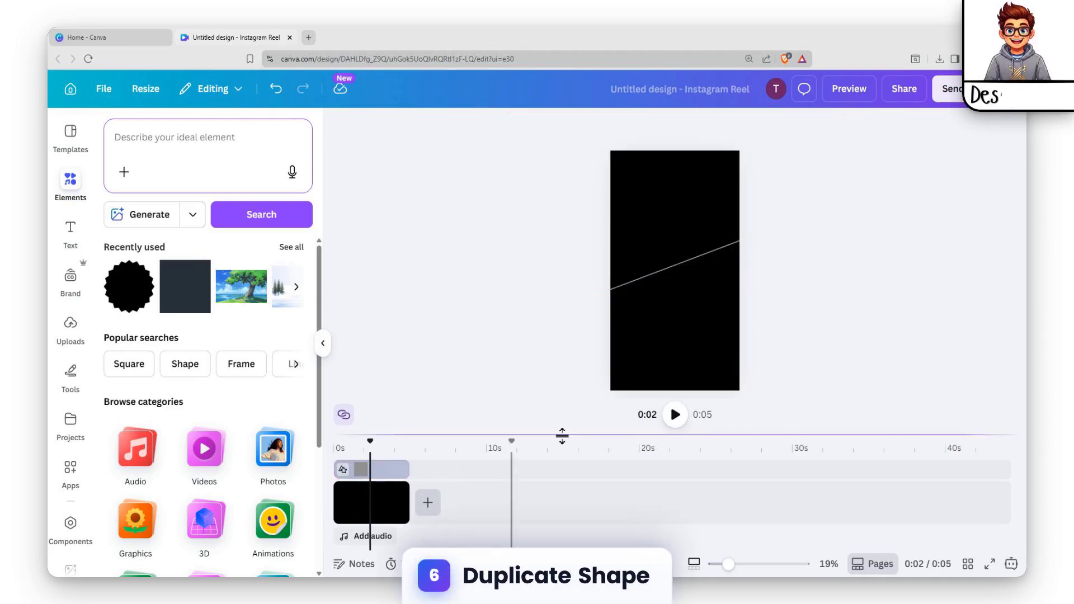
# Step: Trim the line shape and the black background clip on the timeline to 3.0 seconds
pyautogui.click(390, 504)
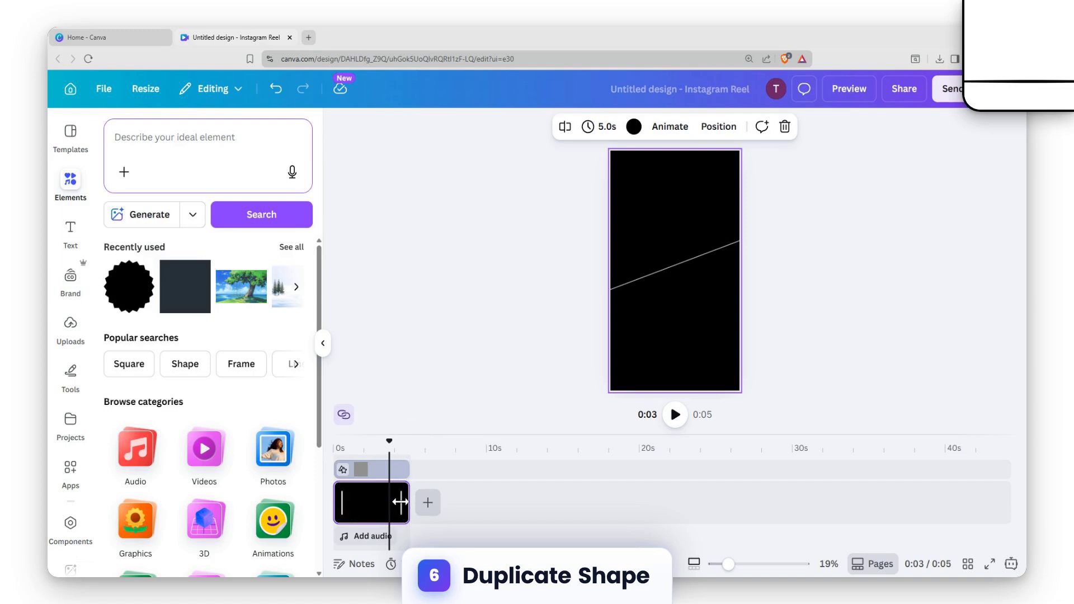
pyautogui.click(387, 472)
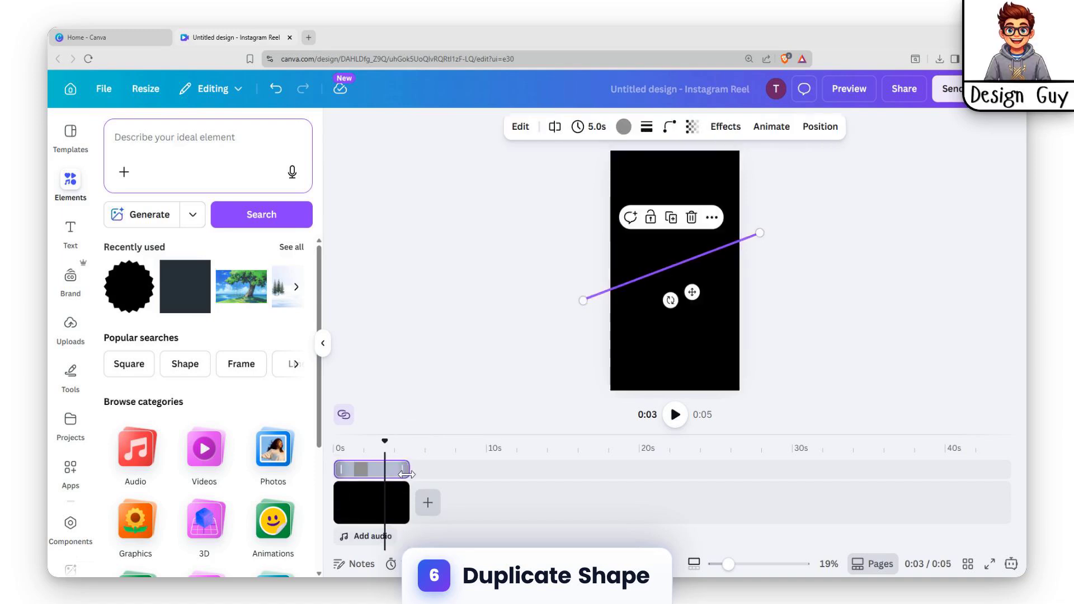
pyautogui.moveTo(400, 475); pyautogui.dragTo(386, 477)
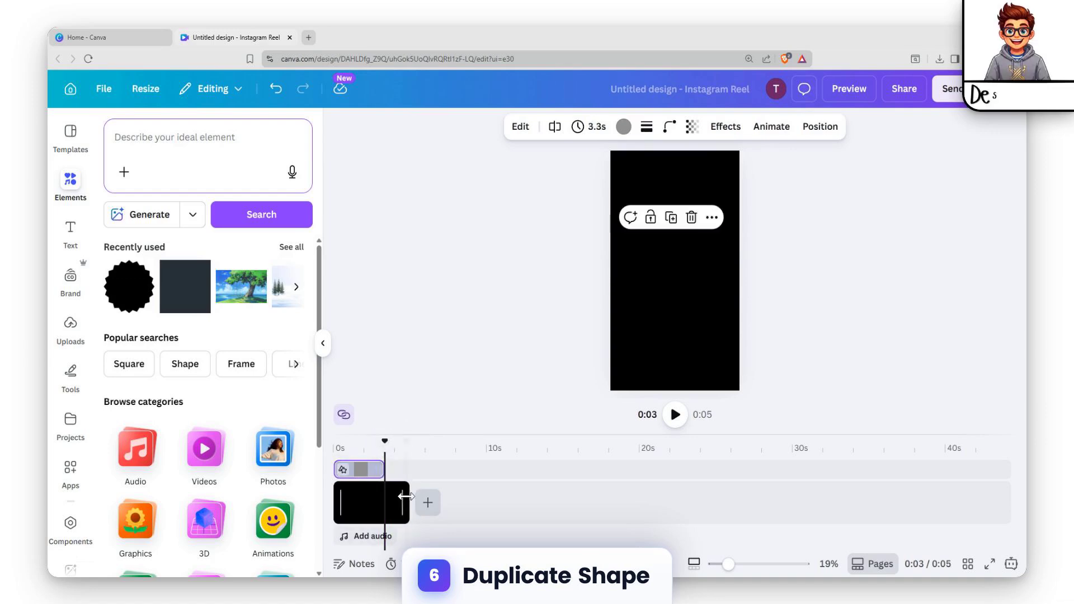
pyautogui.moveTo(409, 501); pyautogui.dragTo(387, 500)
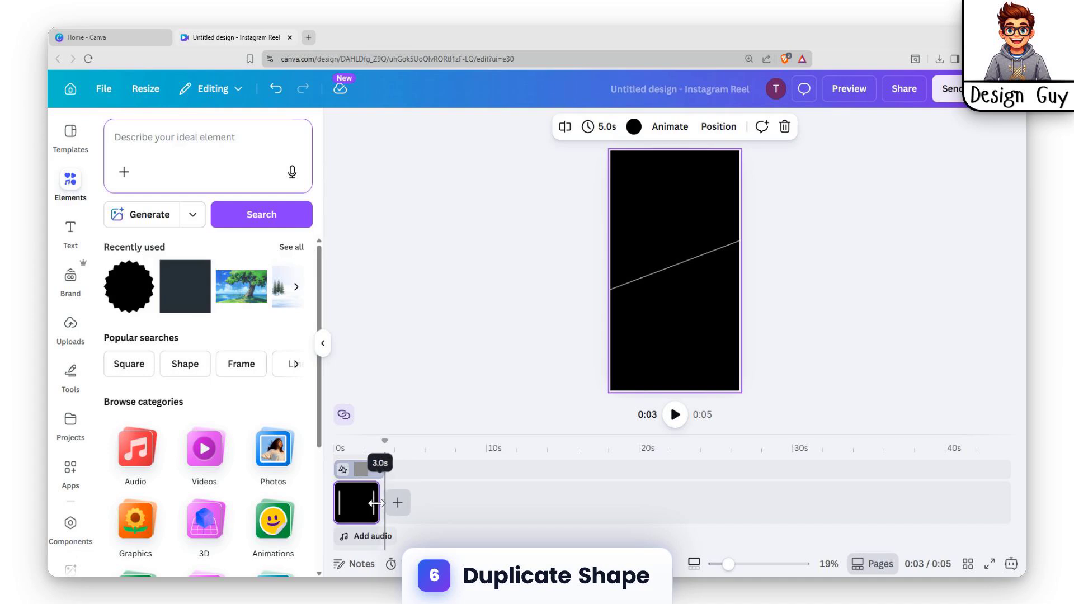
pyautogui.click(372, 468)
pyautogui.moveTo(380, 468); pyautogui.dragTo(376, 503)
pyautogui.click(379, 499)
# Step: Duplicate the black clip together with its line shape on the timeline
pyautogui.click(357, 509)
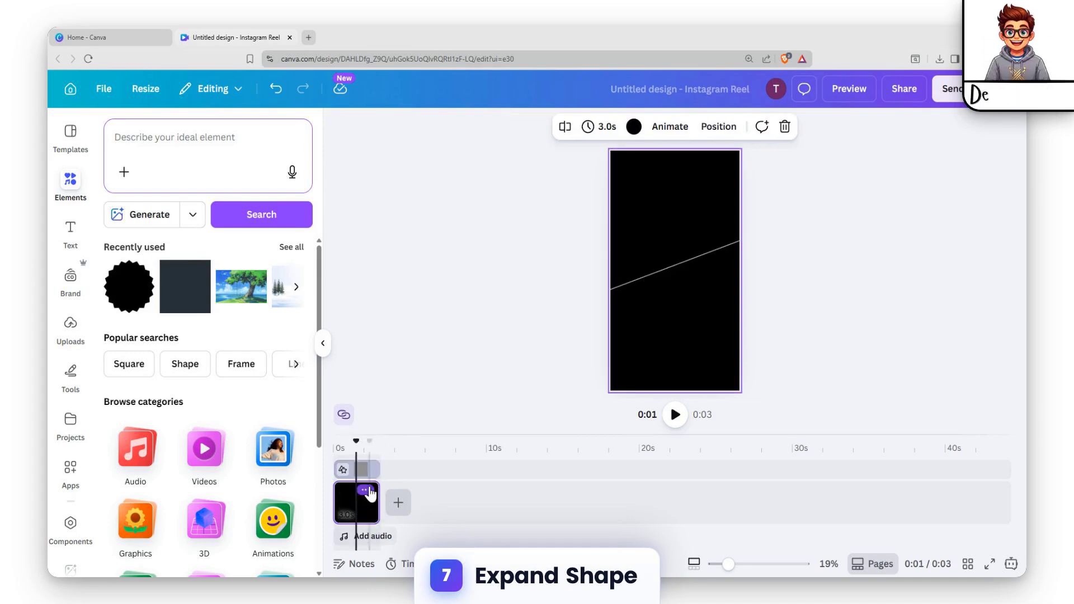
pyautogui.click(364, 473)
pyautogui.keyDown('shift'); pyautogui.click(362, 499); pyautogui.keyUp('shift')
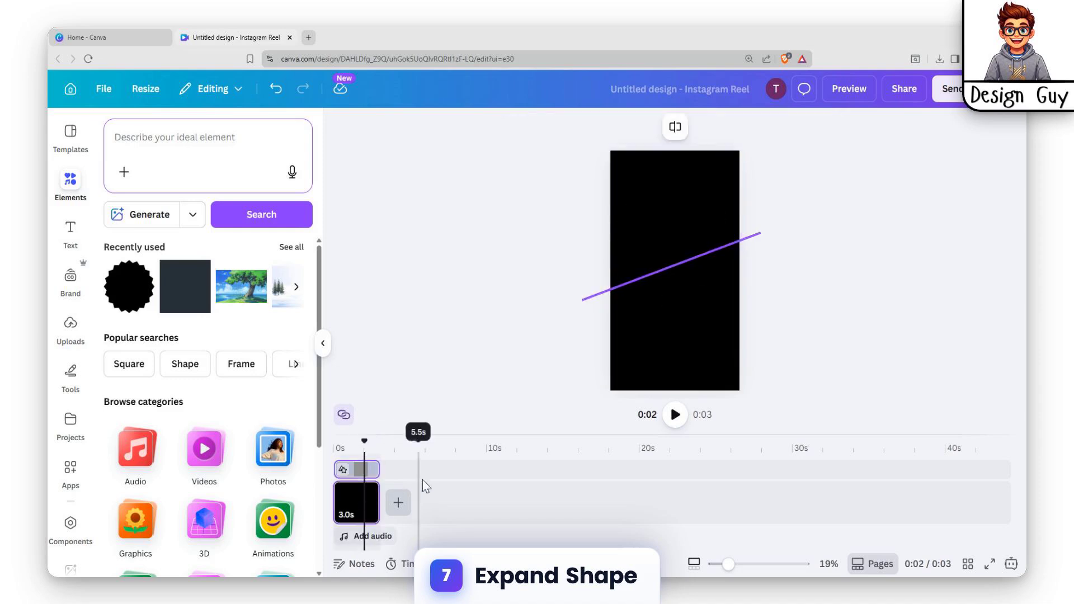
pyautogui.hotkey('ctrl', 'd')
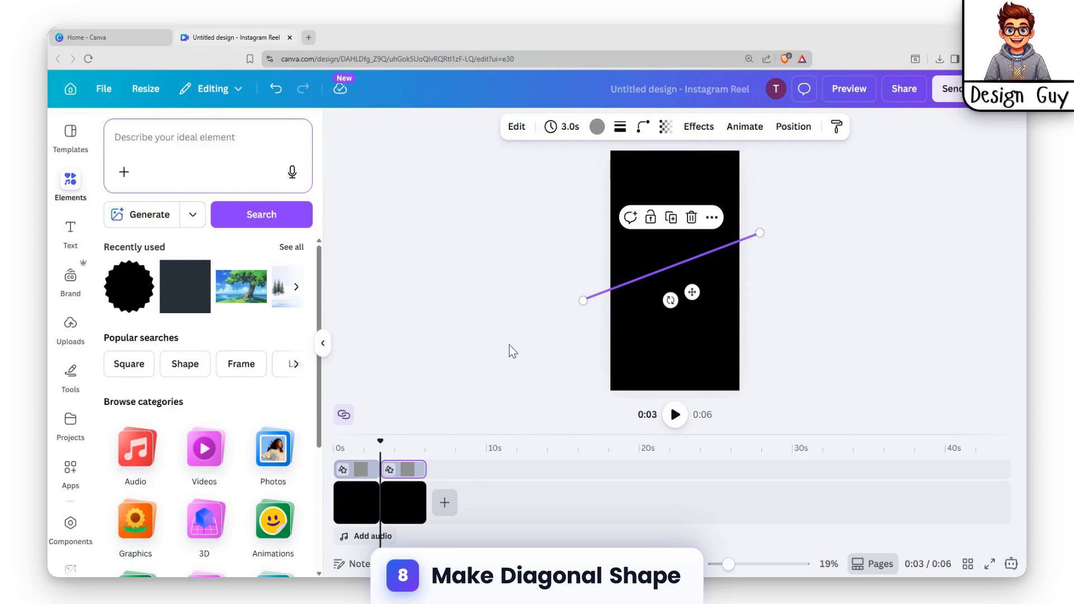
# Step: Expand the second clip's line shape in height and width until the grey covers nearly the entire page
pyautogui.click(410, 469)
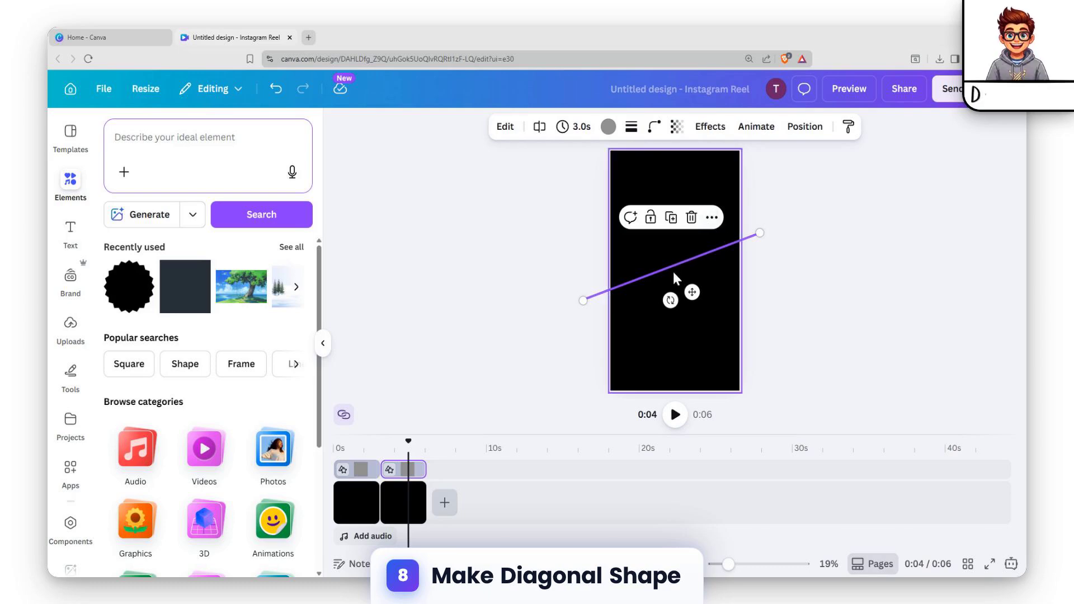
pyautogui.moveTo(675, 263); pyautogui.dragTo(606, 144)
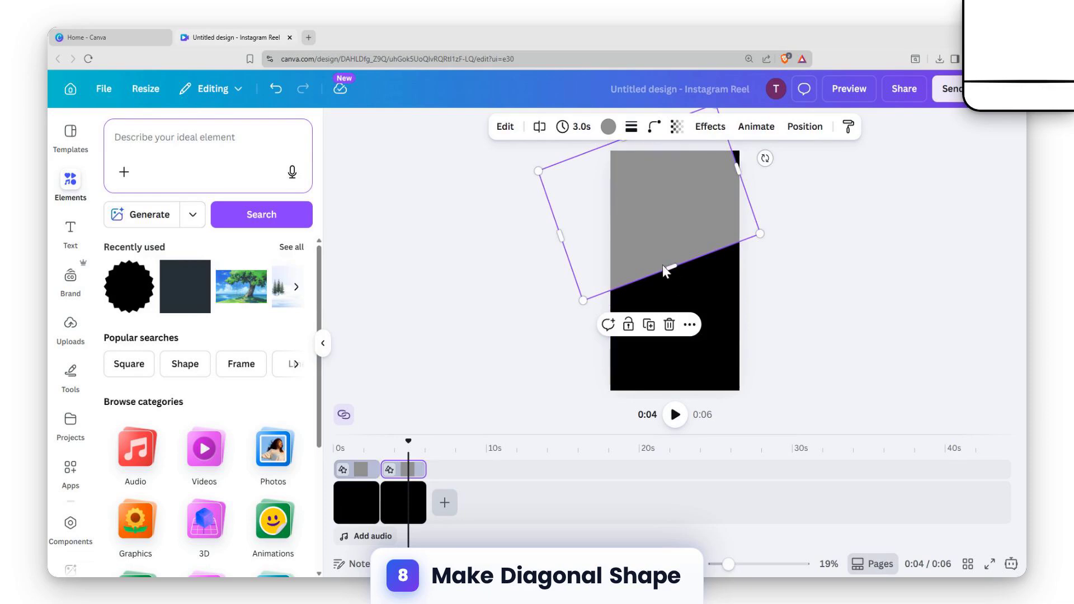
pyautogui.moveTo(737, 168); pyautogui.dragTo(742, 175)
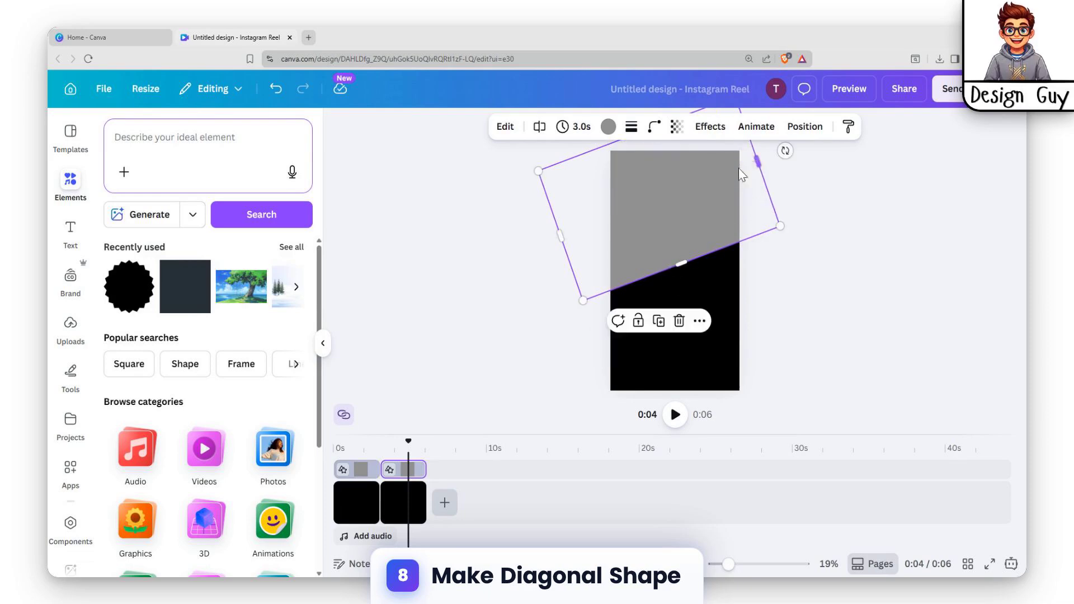
pyautogui.moveTo(682, 258); pyautogui.dragTo(716, 401)
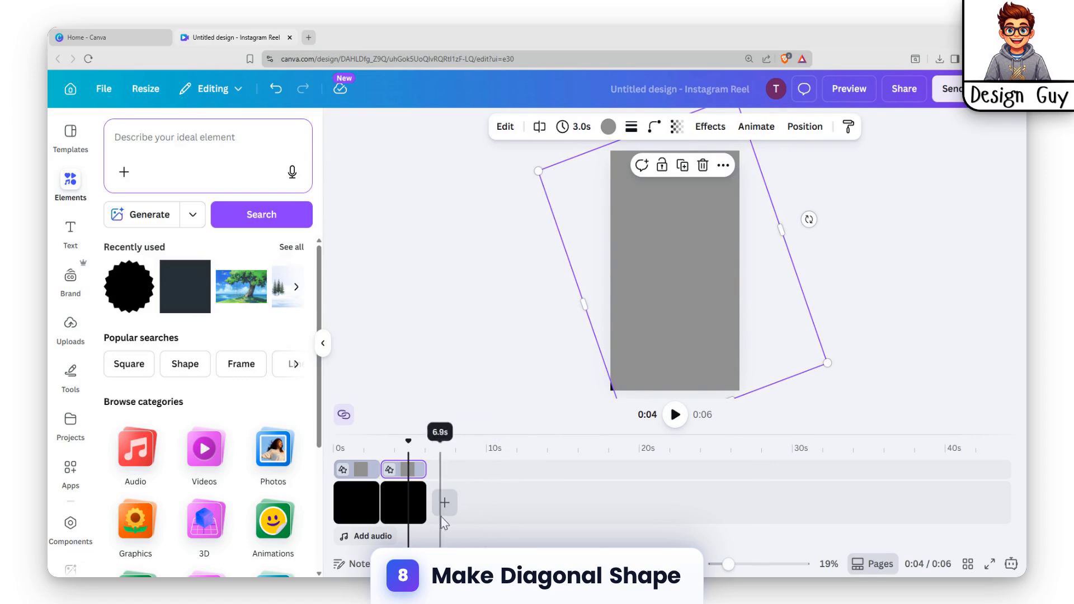
# Step: Duplicate the second clip together with its enlarged grey shape to make a third clip
pyautogui.click(401, 490)
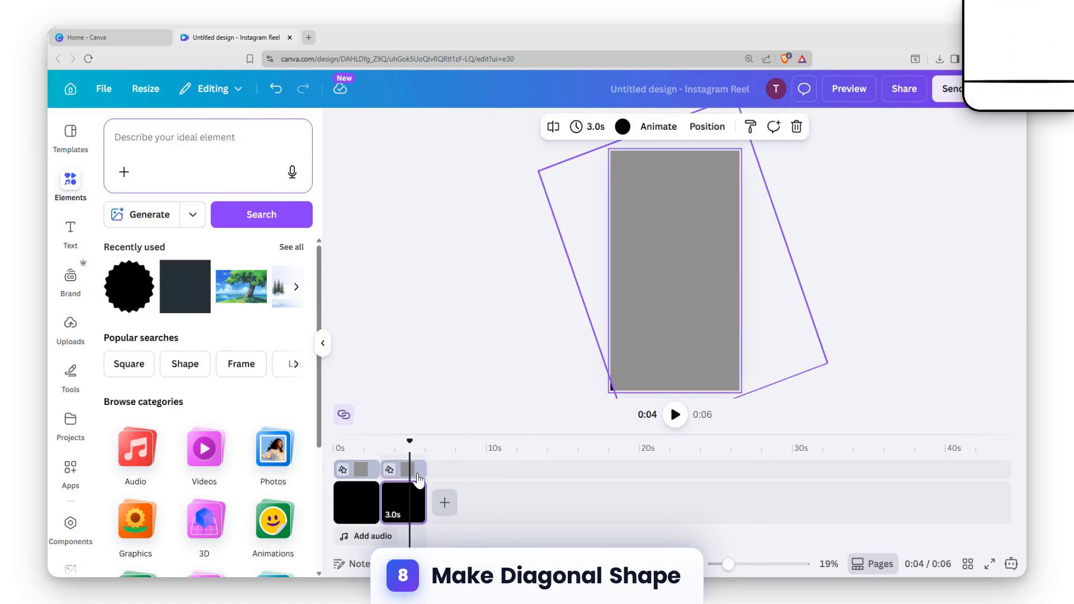
pyautogui.click(441, 500)
pyautogui.click(452, 497)
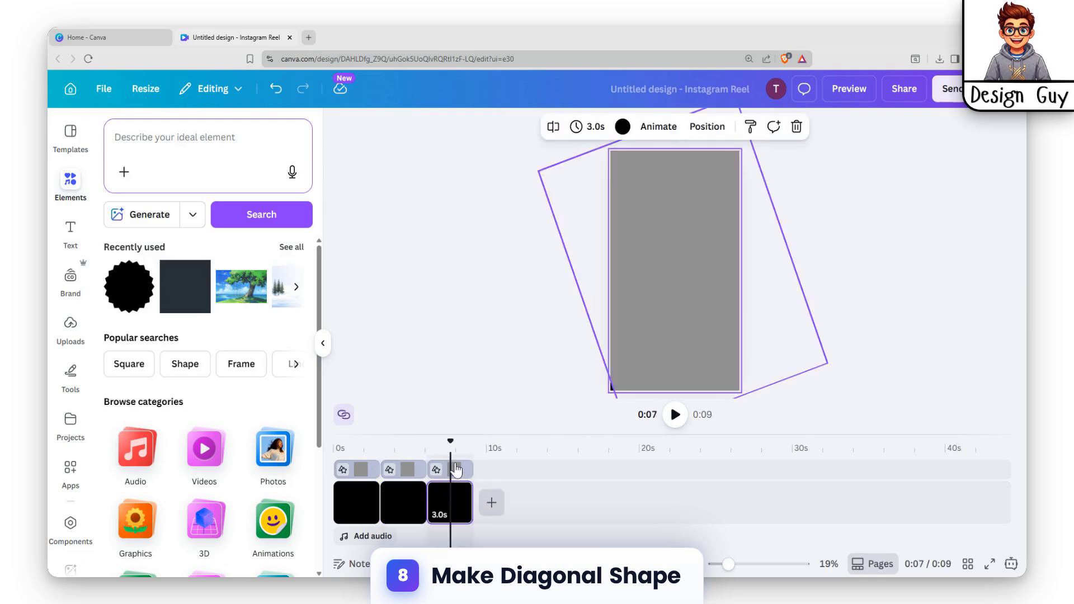
# Step: Reduce the third clip's grey shape from both long sides to a diagonal band across the page's middle
pyautogui.click(457, 469)
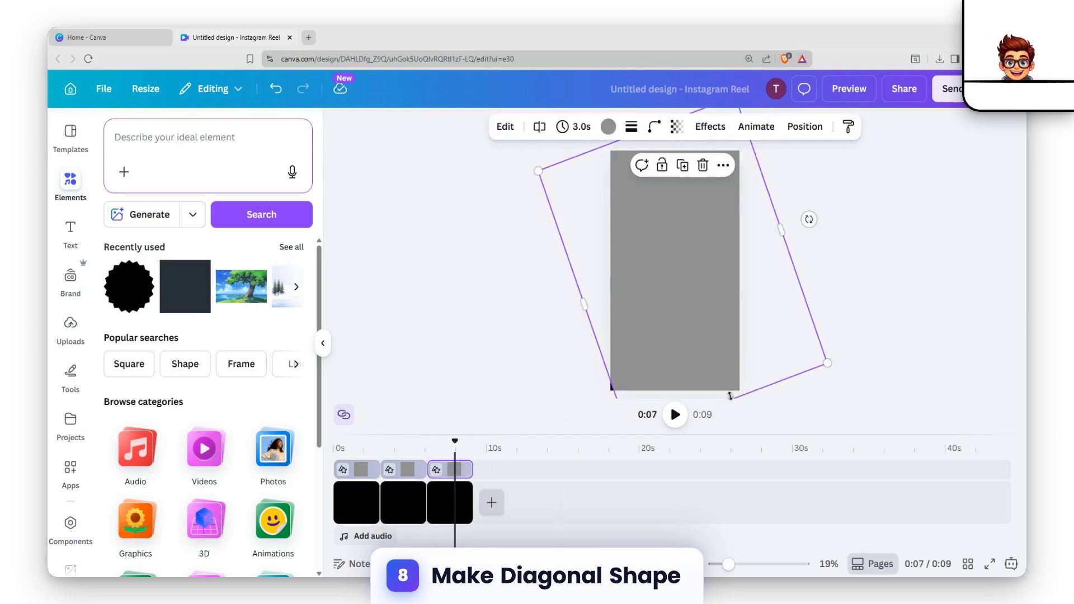
pyautogui.moveTo(729, 397); pyautogui.dragTo(686, 278)
pyautogui.moveTo(593, 147); pyautogui.dragTo(637, 249)
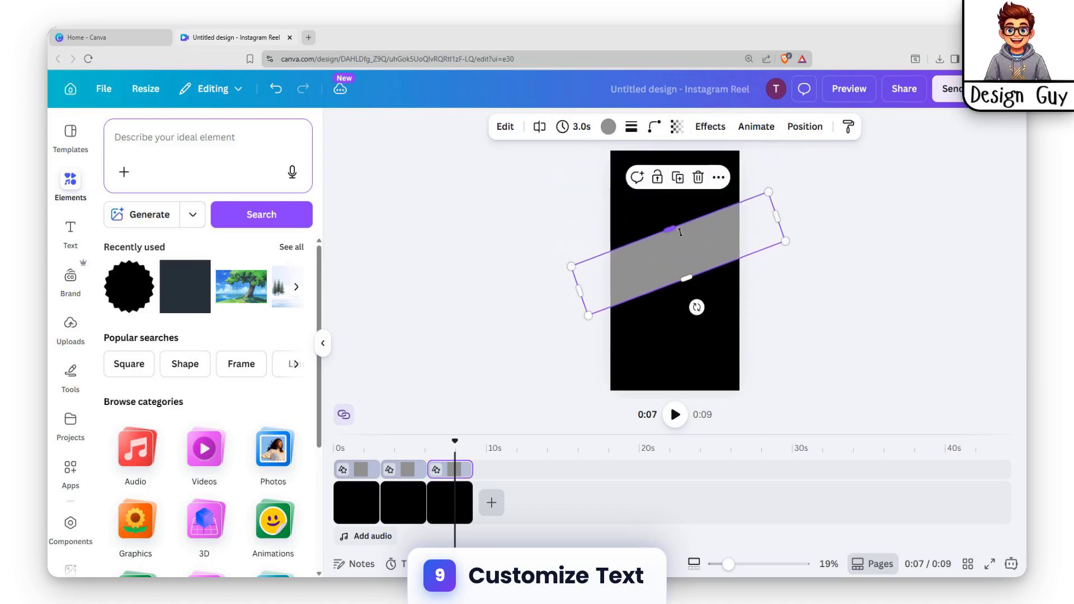
pyautogui.click(573, 281)
pyautogui.click(710, 246)
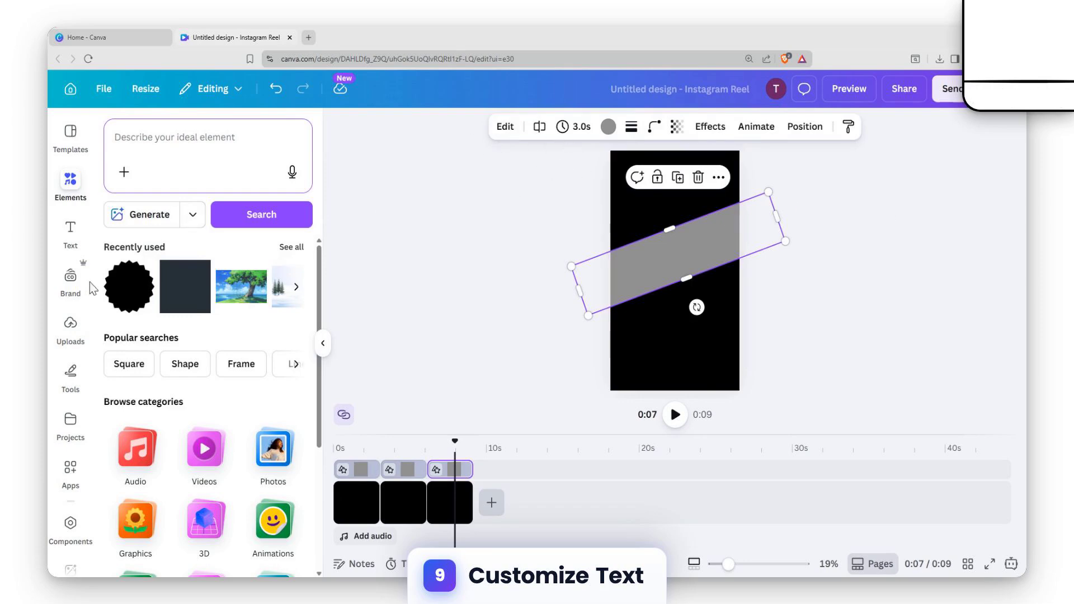
# Step: Add a heading reading "Pancake" over the third clip and rotate it to match the diagonal band's slope
pyautogui.click(71, 229)
pyautogui.click(175, 299)
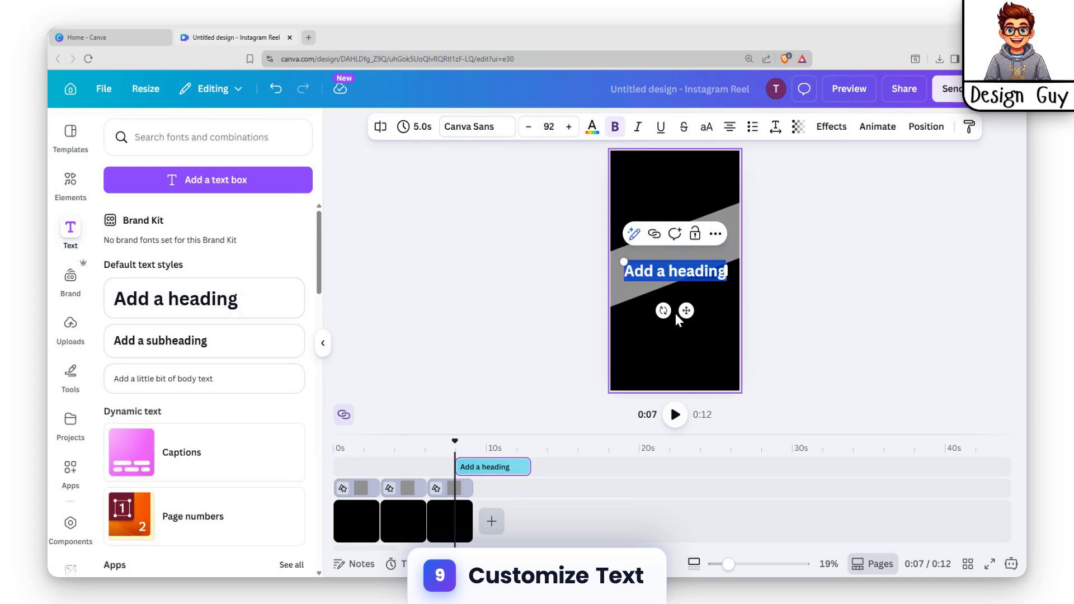
pyautogui.write('P')
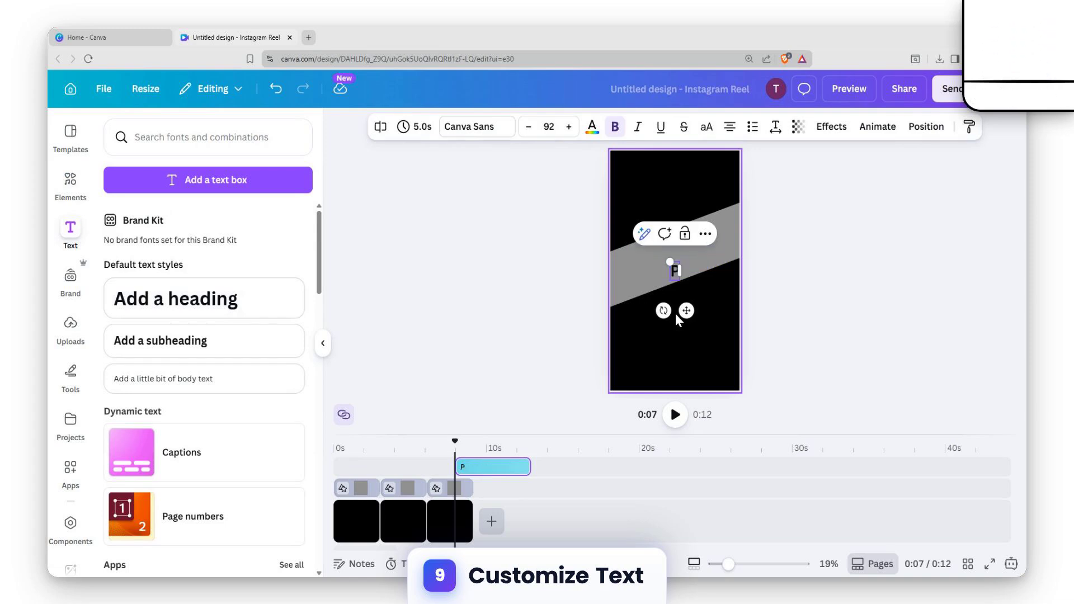
pyautogui.write('ancake')
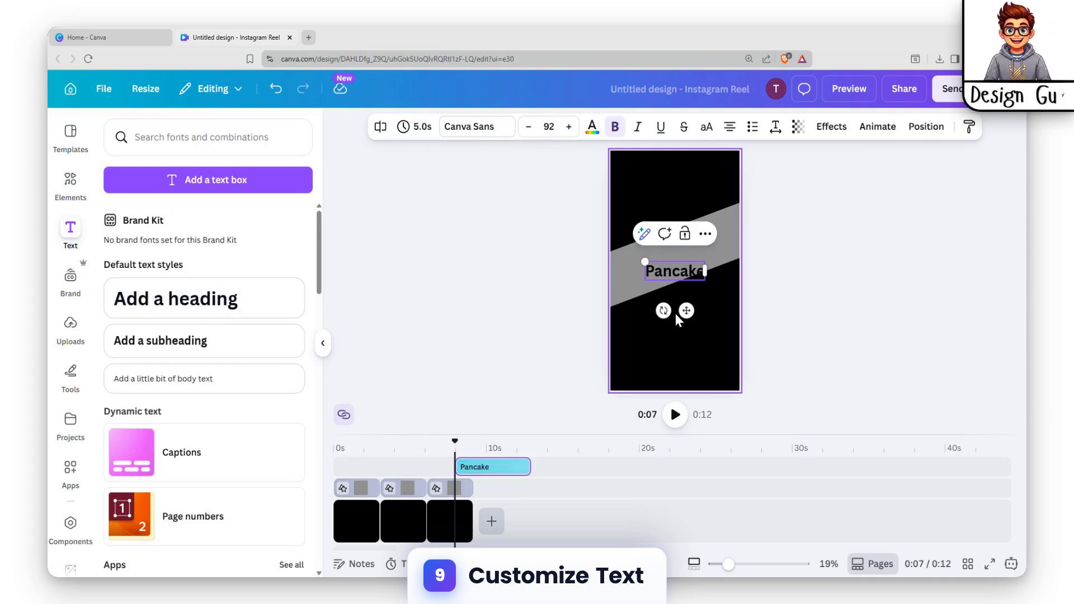
pyautogui.moveTo(663, 310); pyautogui.dragTo(678, 305)
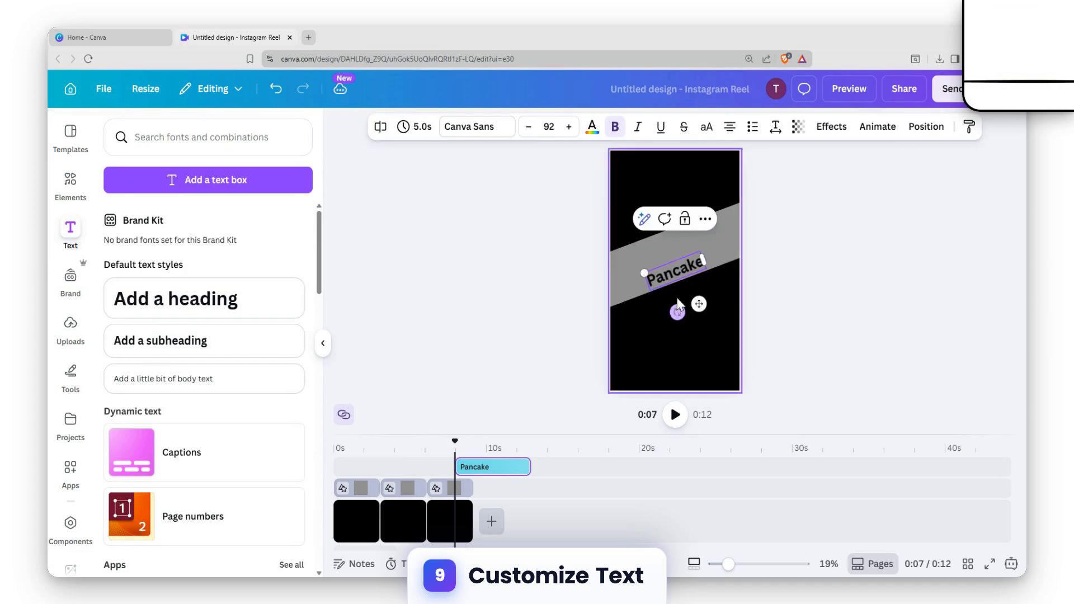
pyautogui.click(666, 262)
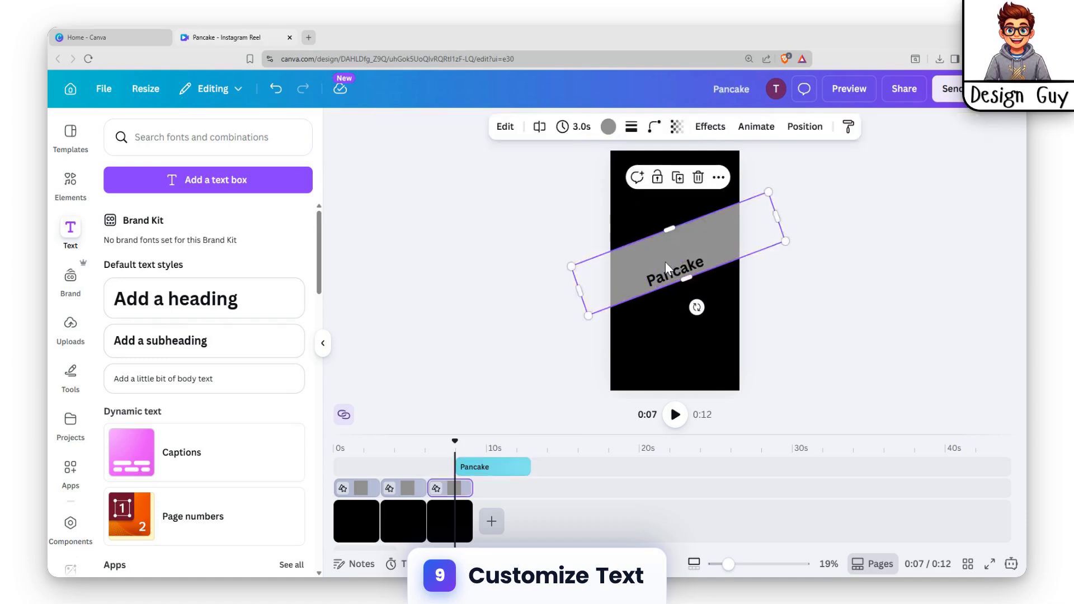
# Step: Change the "Pancake" heading's font to Gagalin
pyautogui.click(676, 276)
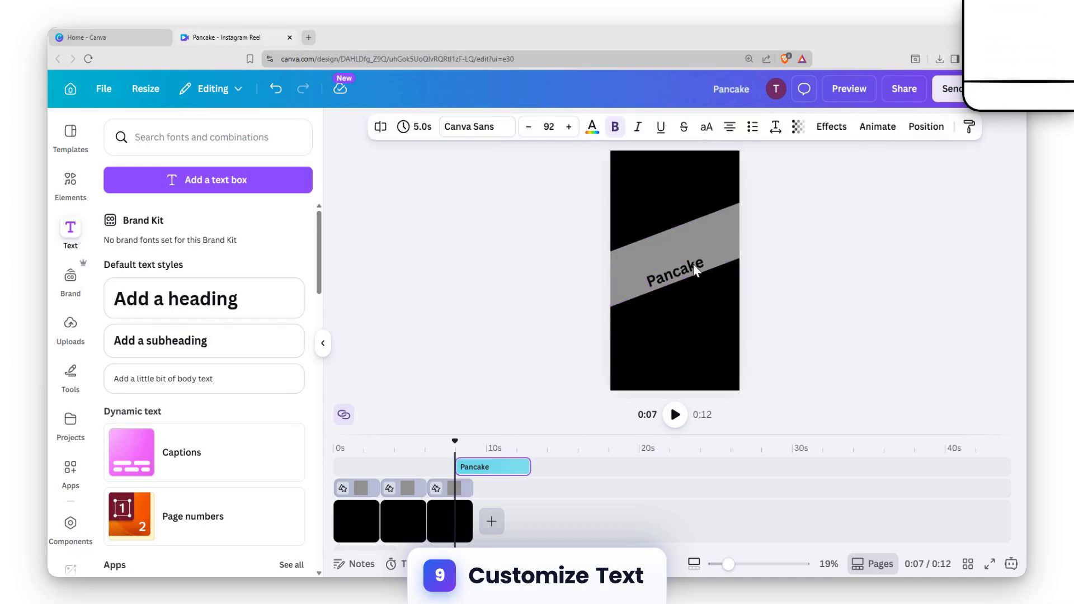
pyautogui.click(693, 265)
pyautogui.click(468, 127)
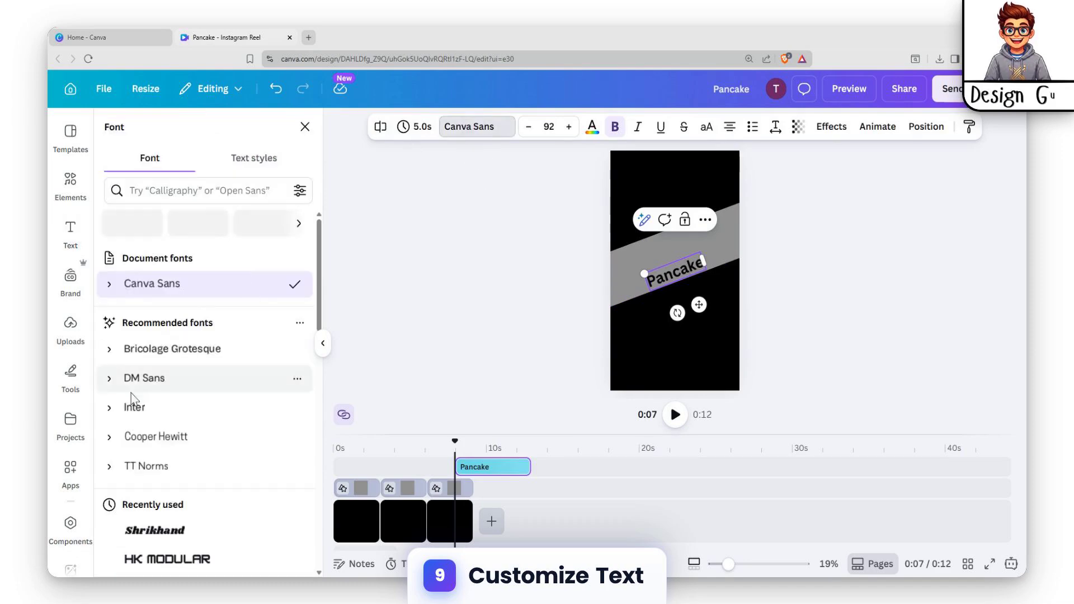
pyautogui.scroll(-3, 135, 392)
pyautogui.scroll(-5, 158, 336)
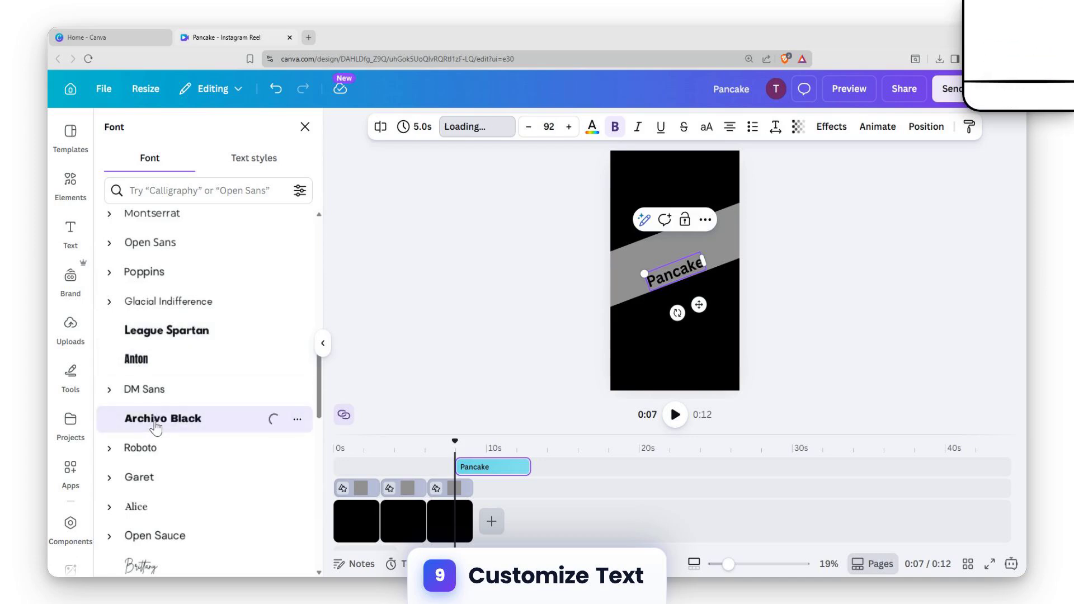
pyautogui.click(148, 447)
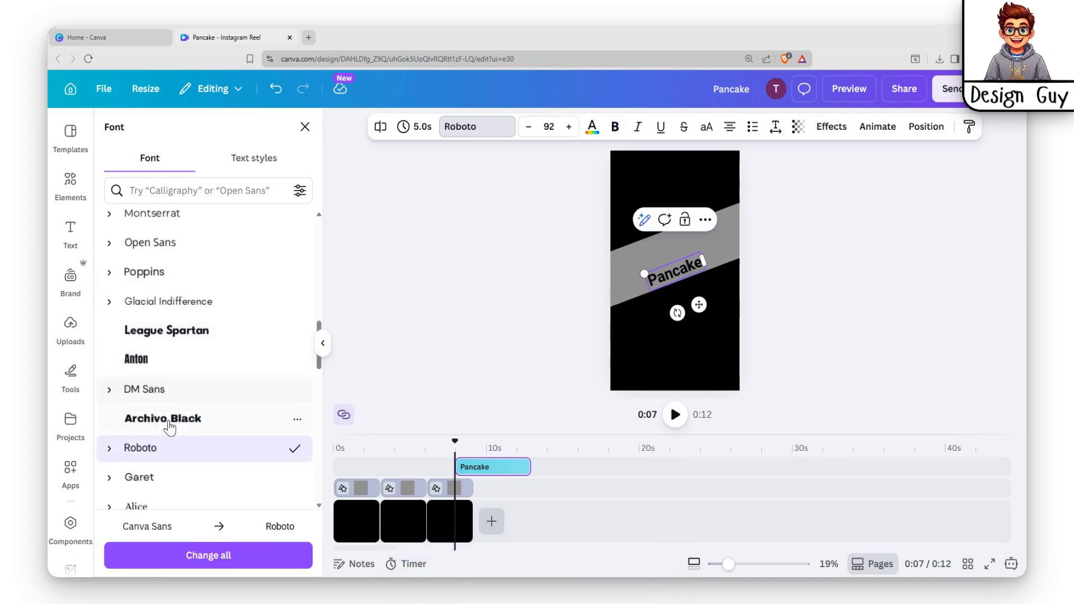
pyautogui.scroll(-4, 151, 475)
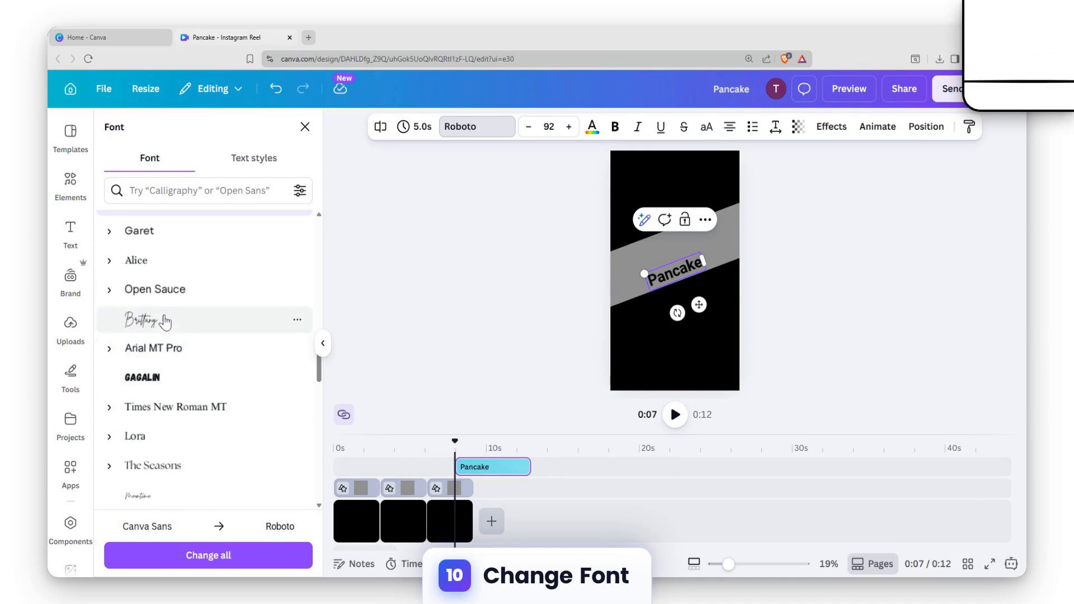
pyautogui.click(143, 378)
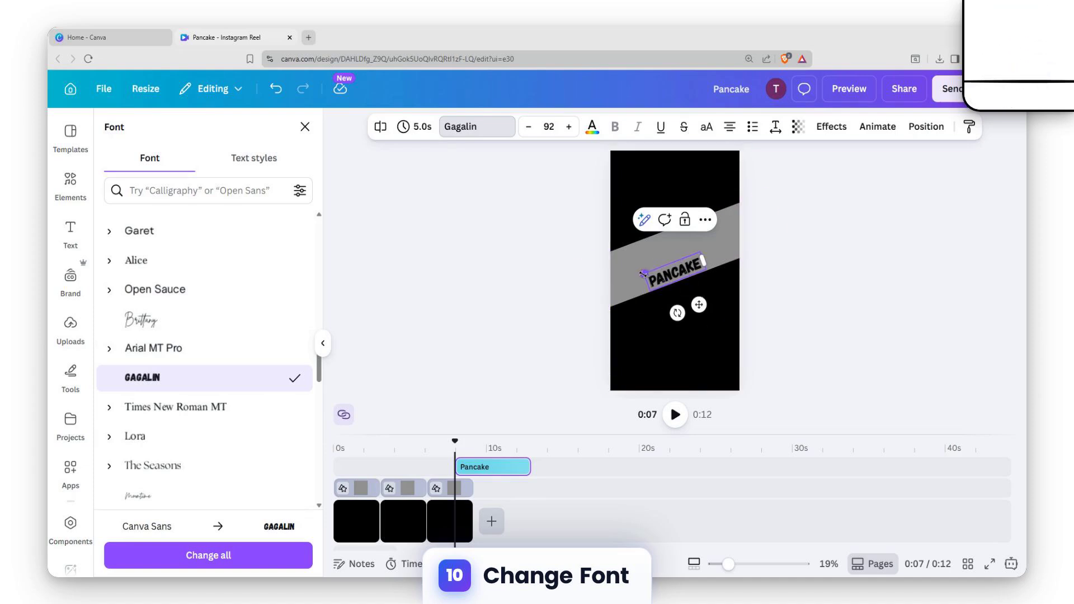
# Step: Enlarge the "Pancake" heading to font size 172 and position it inside the grey diagonal band
pyautogui.moveTo(643, 274); pyautogui.dragTo(539, 278)
pyautogui.click(737, 259)
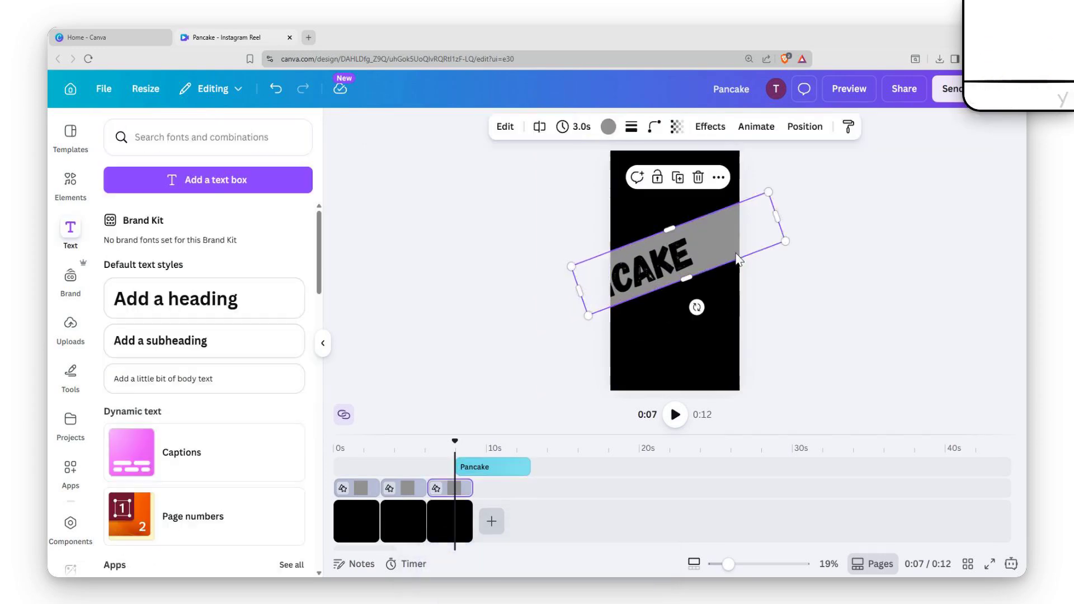
pyautogui.click(561, 285)
pyautogui.moveTo(637, 279); pyautogui.dragTo(688, 254)
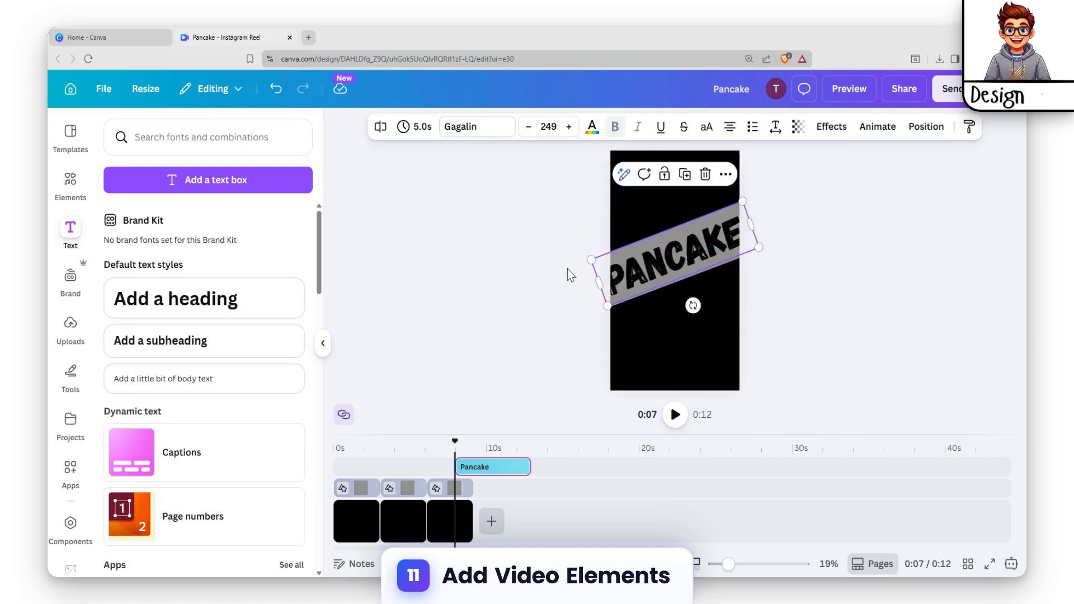
pyautogui.moveTo(591, 259); pyautogui.dragTo(624, 257)
pyautogui.moveTo(758, 247); pyautogui.dragTo(740, 249)
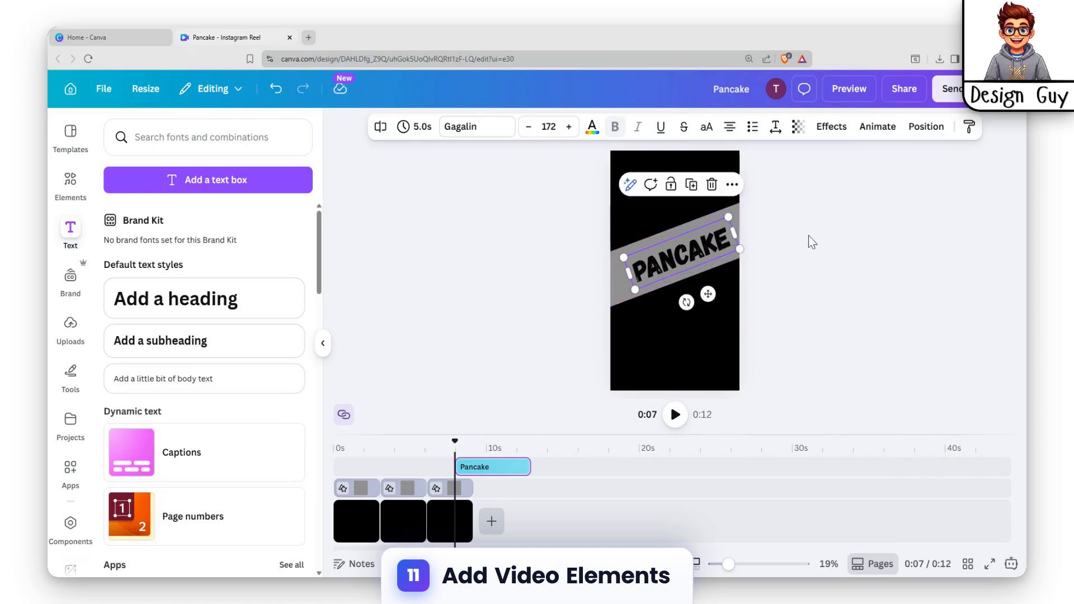
# Step: Colour the "Pancake" text with the default yellow-to-orange gradient
pyautogui.click(592, 127)
pyautogui.scroll(-1, 184, 433)
pyautogui.click(206, 554)
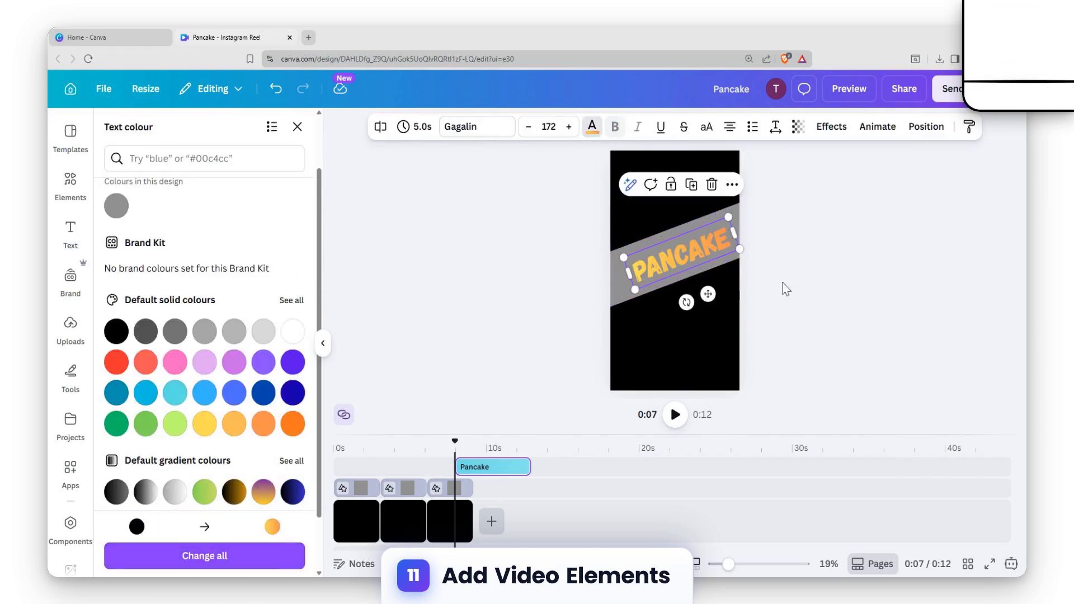
pyautogui.click(784, 288)
# Step: Search the video elements for "pancake" and place the blueberry pancake video over the upper part of the third clip's page
pyautogui.click(695, 197)
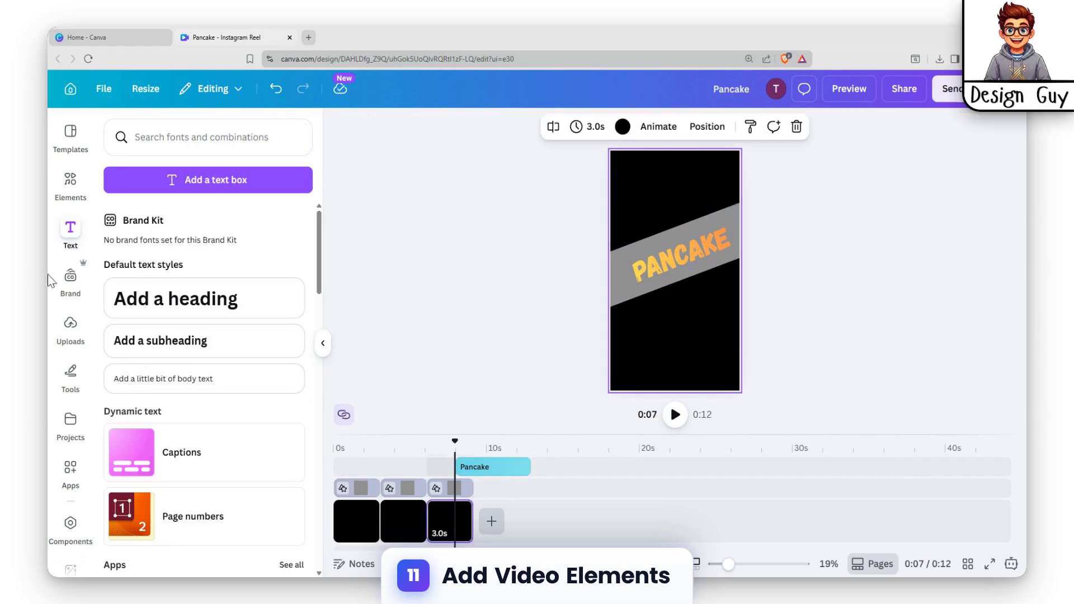
pyautogui.click(70, 179)
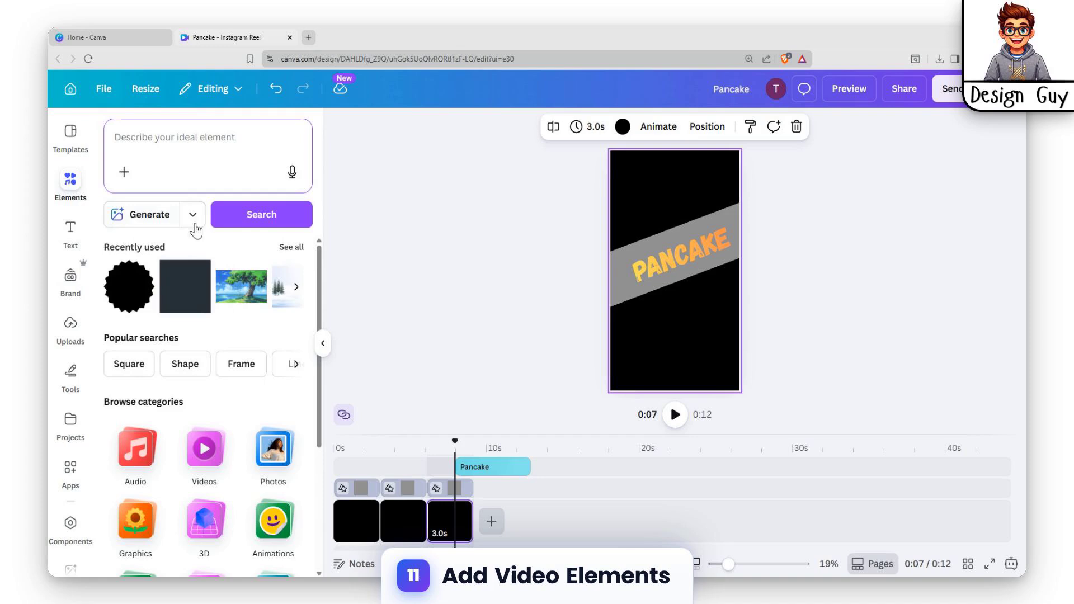
pyautogui.click(230, 148)
pyautogui.write('pankace')
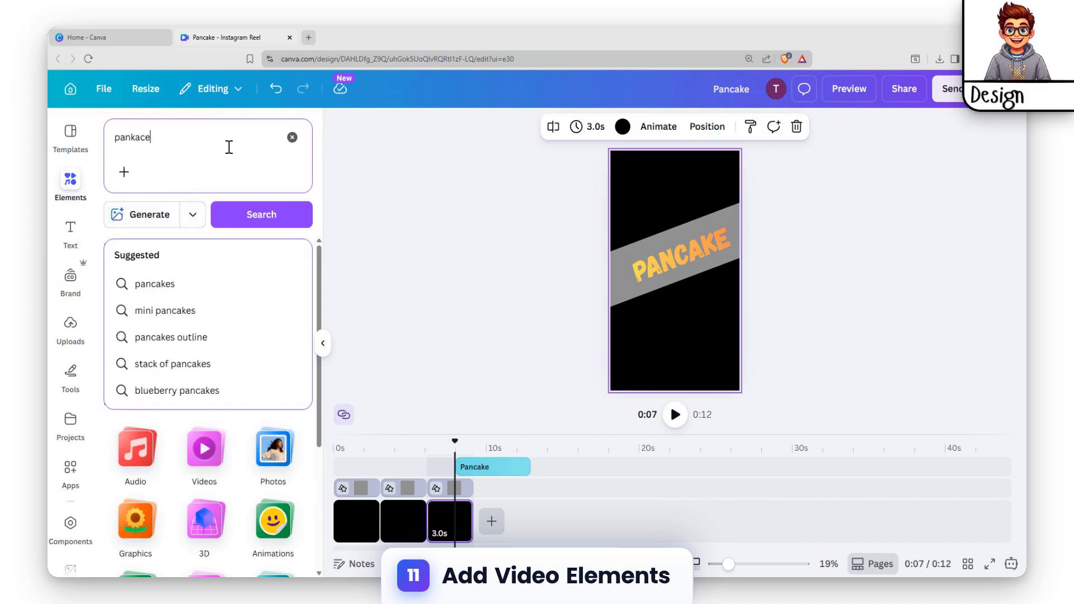
pyautogui.write('ke')
pyautogui.press('Return')
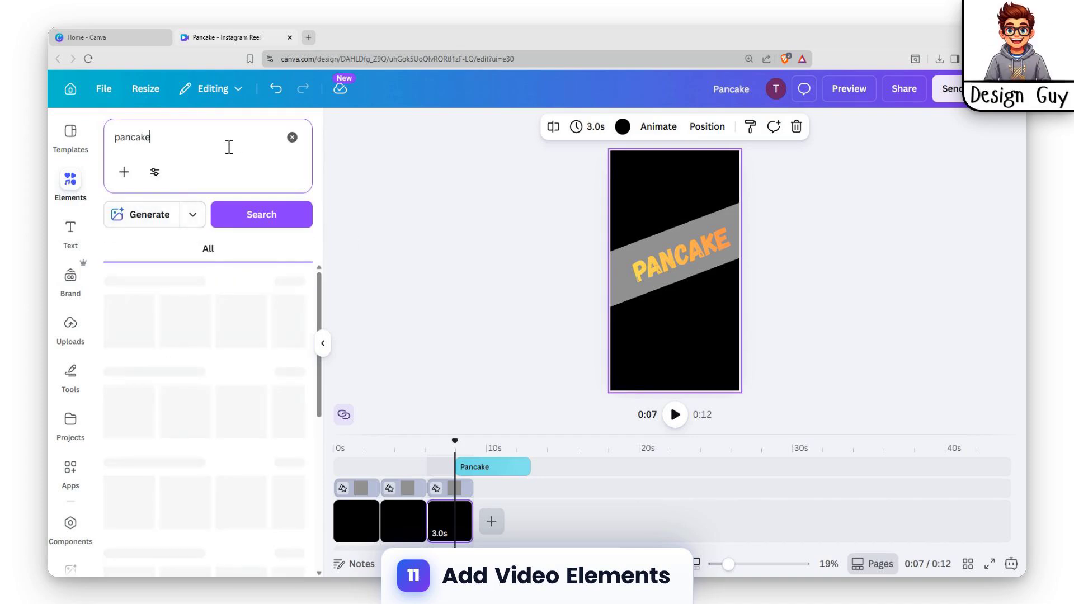
pyautogui.click(234, 249)
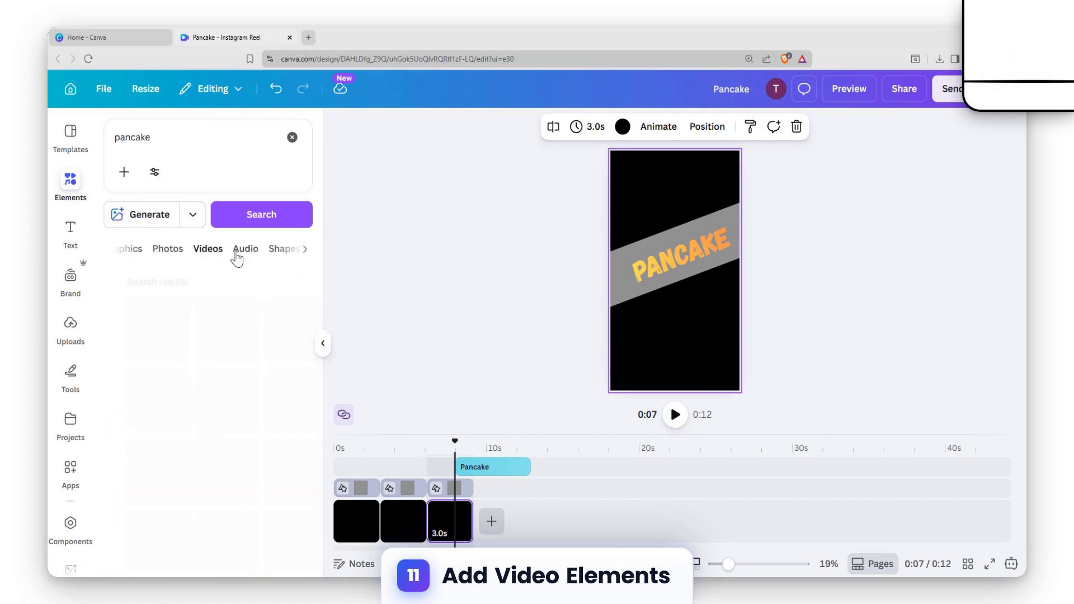
pyautogui.moveTo(182, 354); pyautogui.dragTo(782, 253)
# Step: Add the 6-second video of syrup poured on a pancake stack and detach it from the page background
pyautogui.scroll(-2, 275, 453)
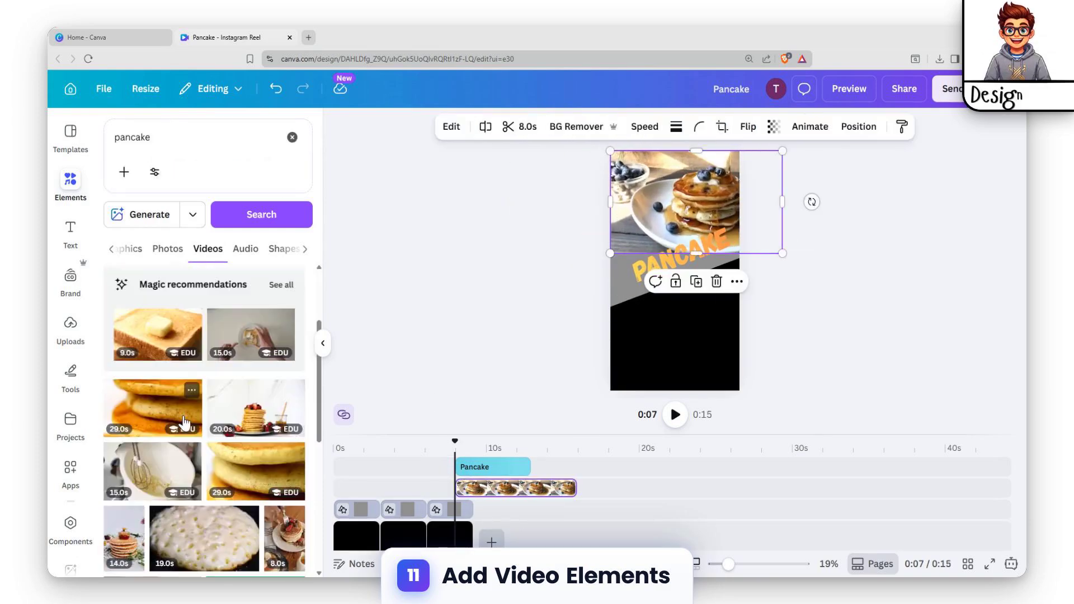
pyautogui.scroll(2, 270, 392)
pyautogui.click(280, 333)
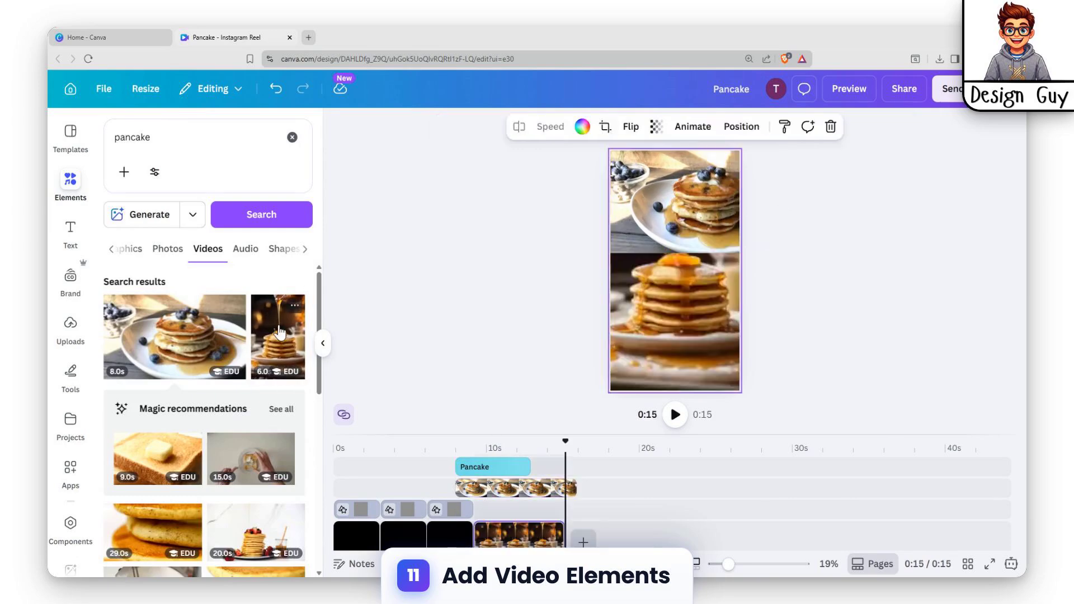
pyautogui.rightClick(512, 534)
pyautogui.click(588, 489)
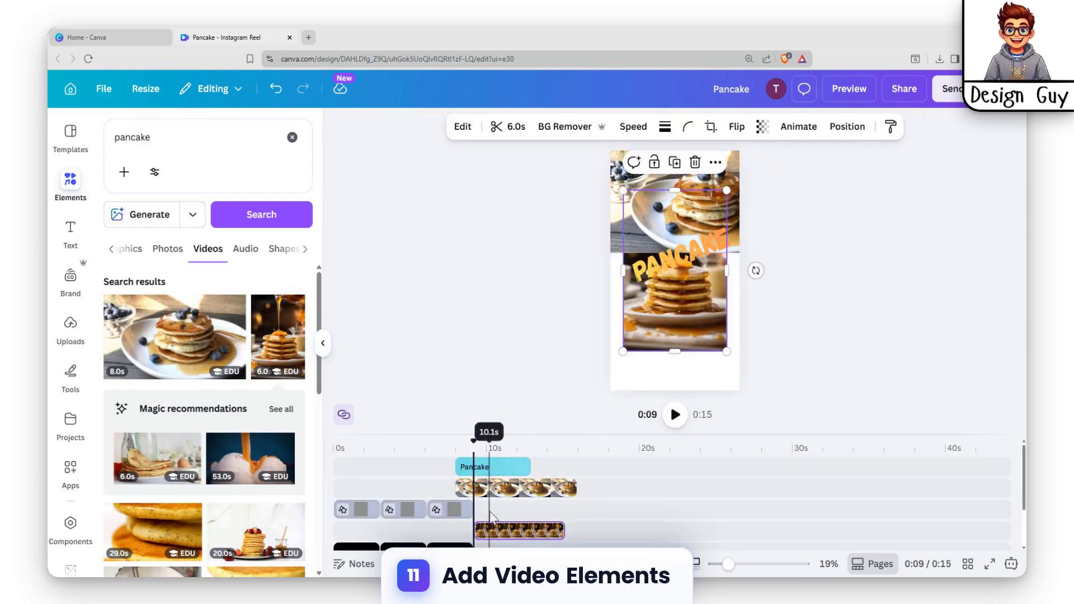
# Step: Align the syrup video with the third clip's start and fit its cropped frame across the page's full width along the lower edge
pyautogui.moveTo(510, 521); pyautogui.dragTo(463, 522)
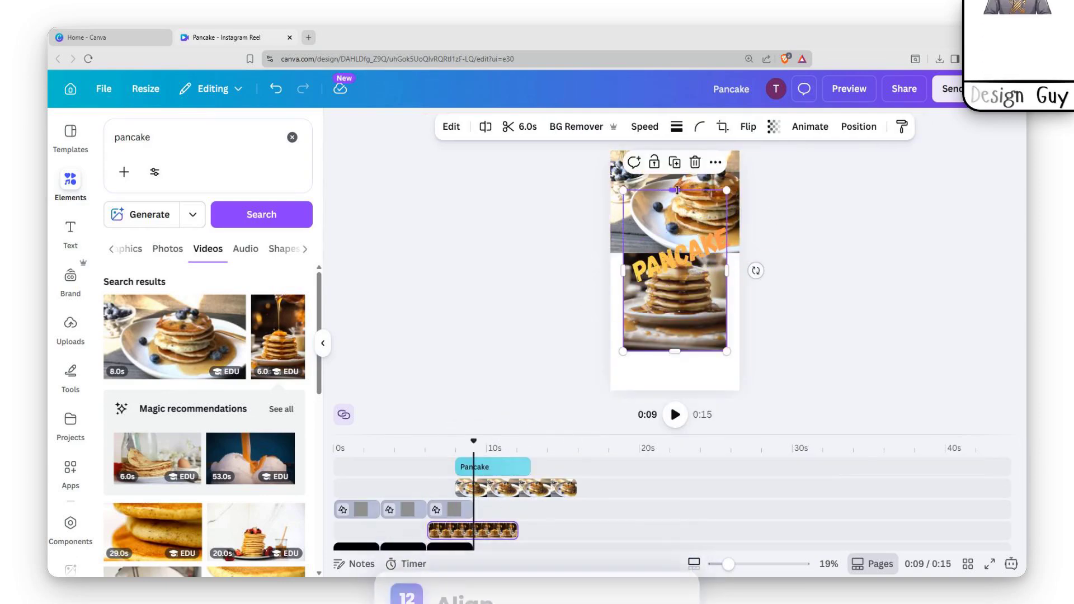
pyautogui.moveTo(674, 191); pyautogui.dragTo(665, 336)
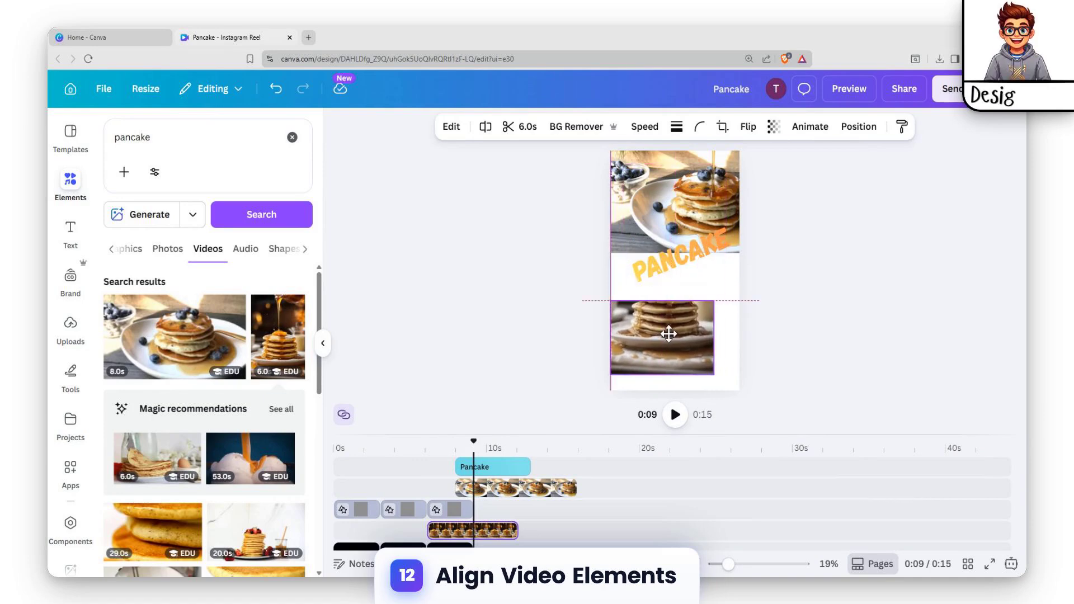
pyautogui.moveTo(712, 374); pyautogui.dragTo(739, 393)
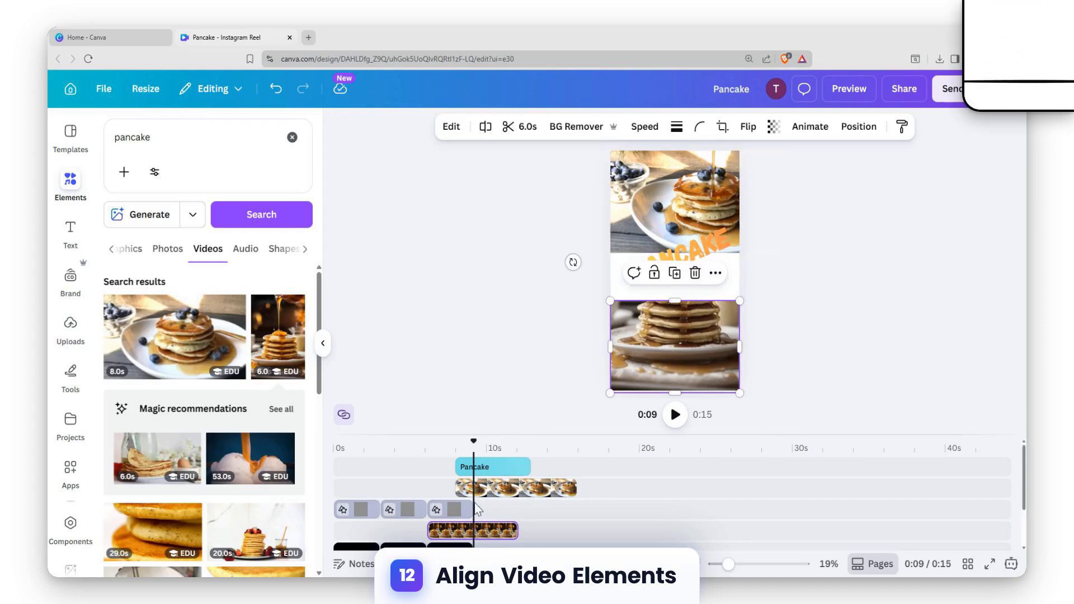
# Step: Shift and trim both pancake videos and the "Pancake" heading to match the third clip's 3-second span
pyautogui.click(456, 513)
pyautogui.click(501, 531)
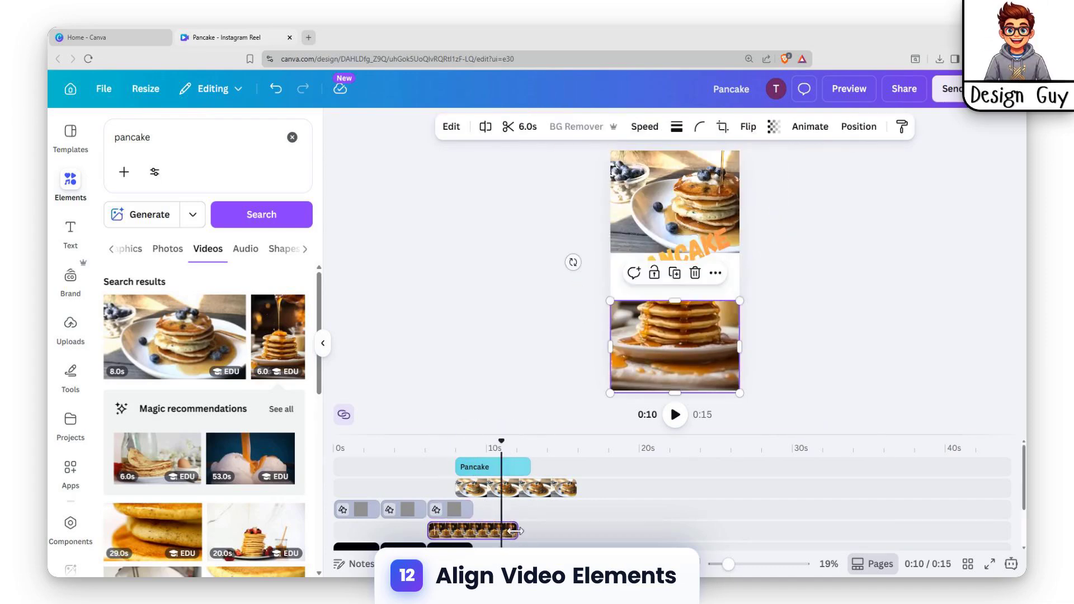
pyautogui.moveTo(516, 532); pyautogui.dragTo(483, 533)
pyautogui.moveTo(497, 487); pyautogui.dragTo(469, 481)
pyautogui.moveTo(544, 488); pyautogui.dragTo(473, 473)
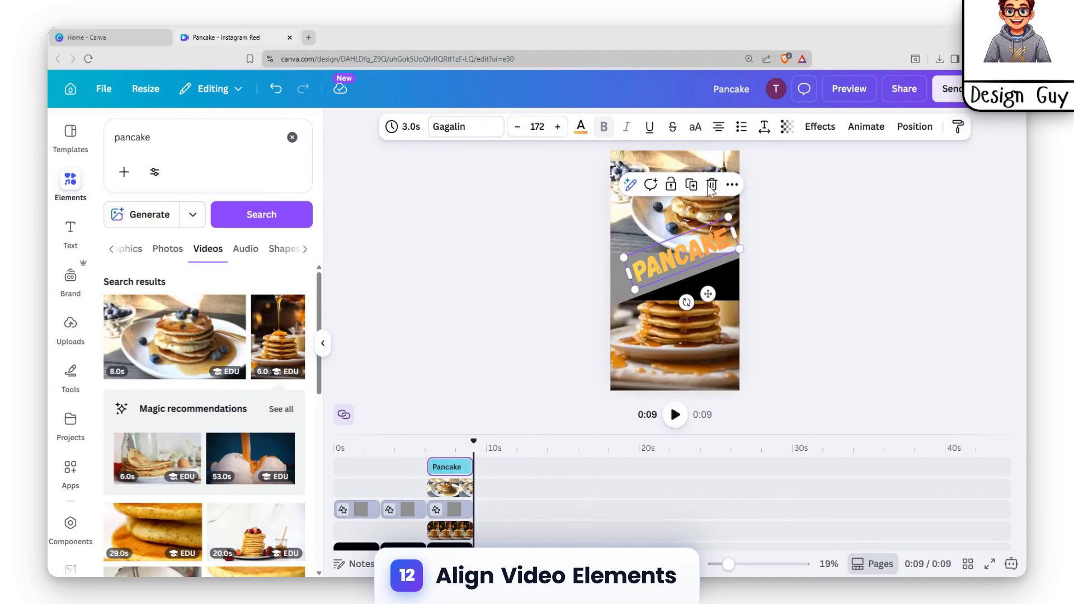
# Step: Move the diagonal band's layer above the blueberry pancake video, directly beneath the "Pancake" text
pyautogui.click(909, 129)
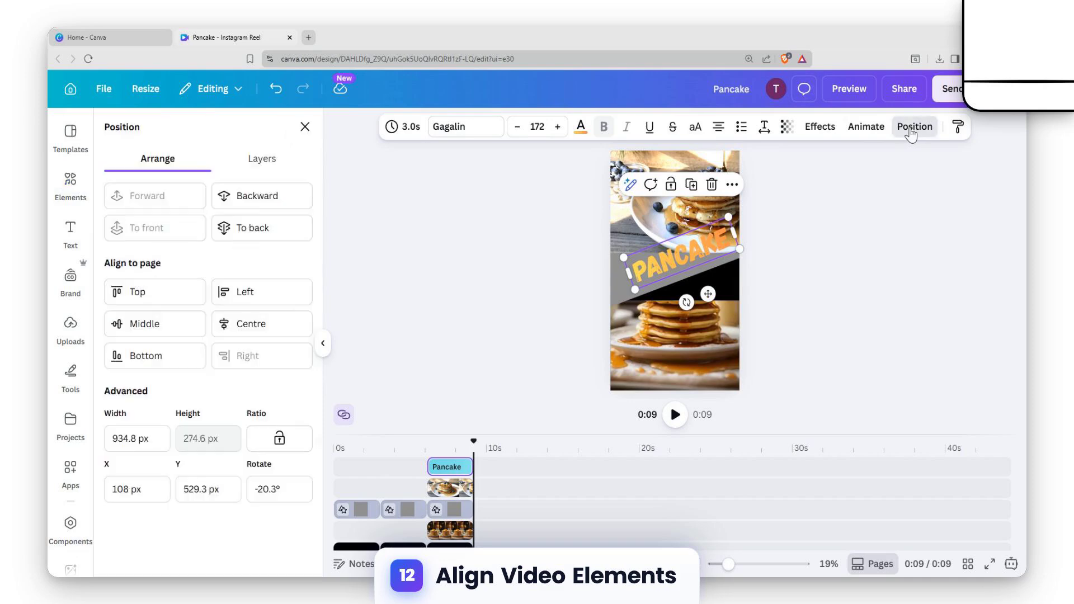
pyautogui.click(261, 159)
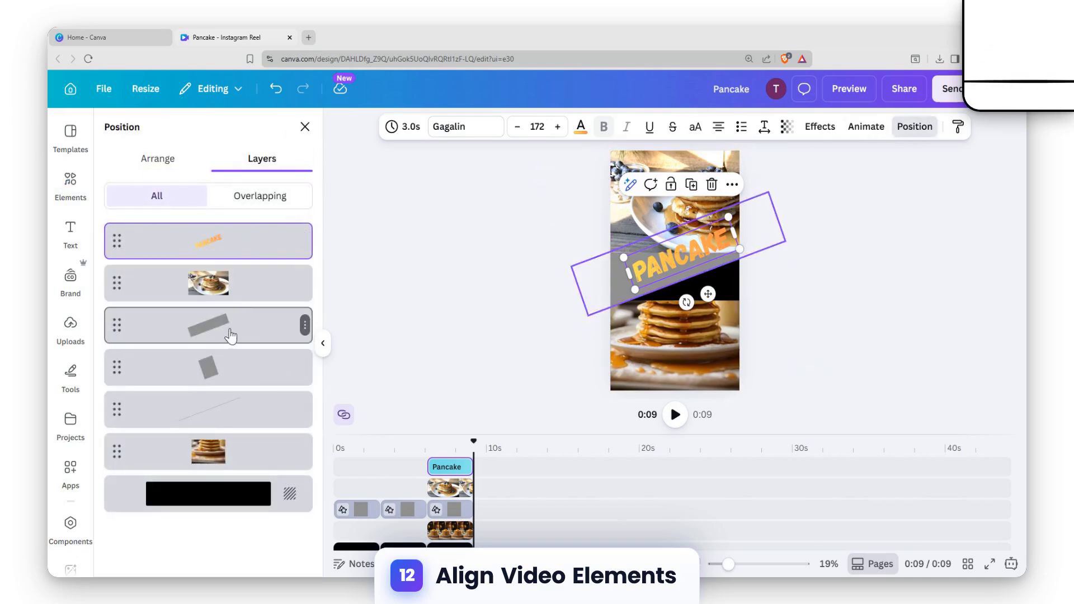
pyautogui.moveTo(231, 336); pyautogui.dragTo(230, 282)
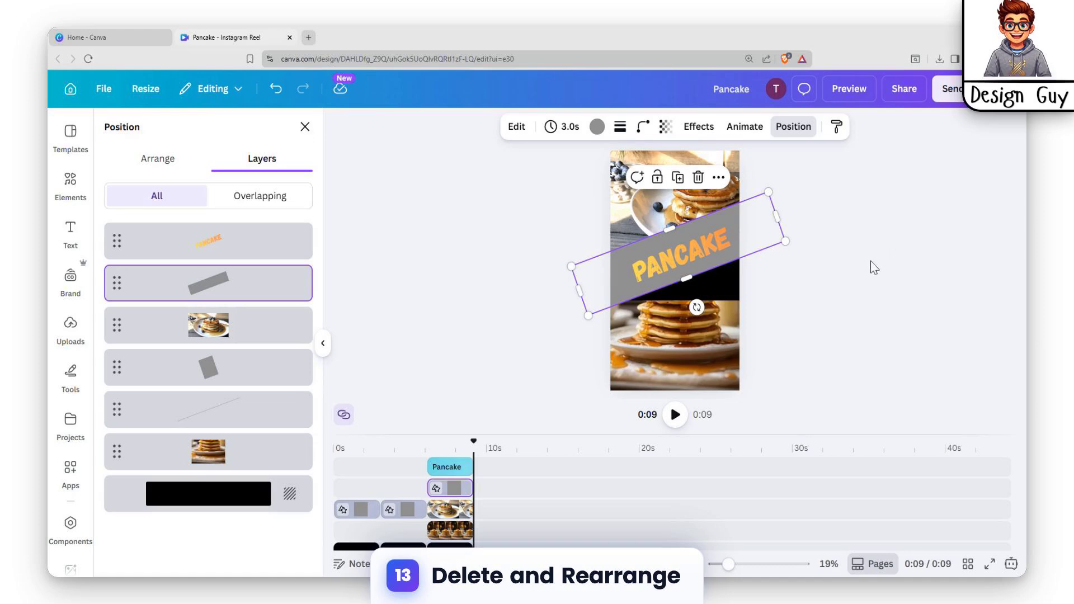
# Step: Examine which grey shape layer belongs to each of the three clips
pyautogui.click(217, 368)
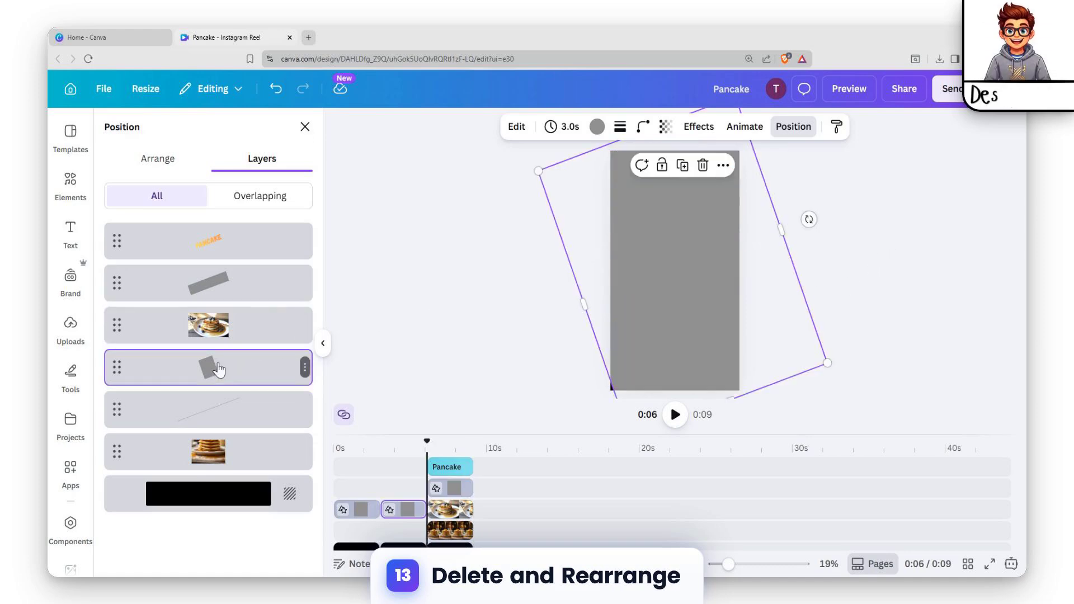
pyautogui.click(238, 286)
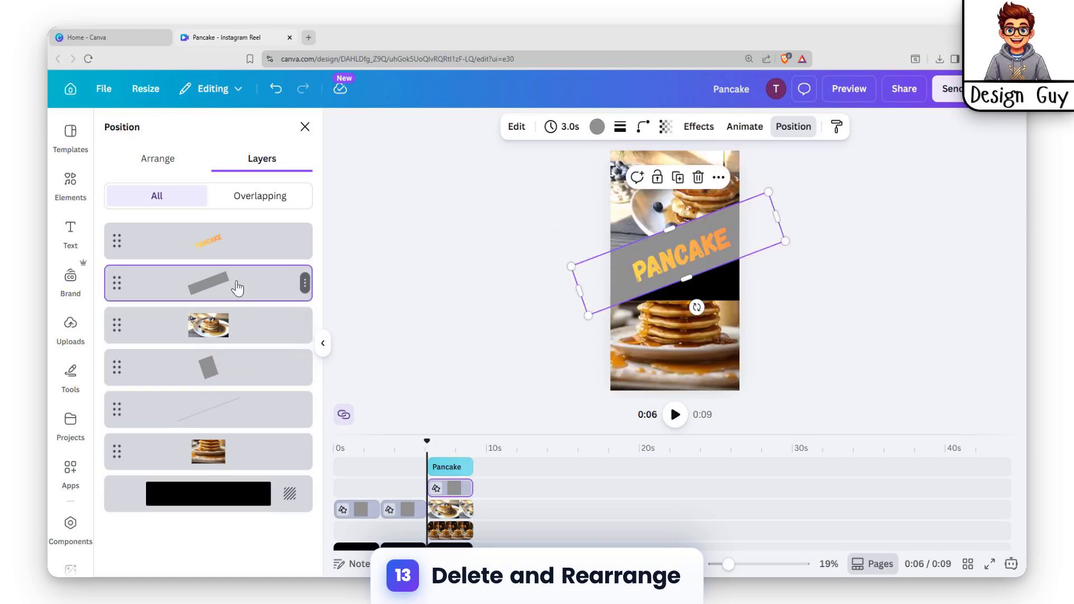
pyautogui.click(232, 377)
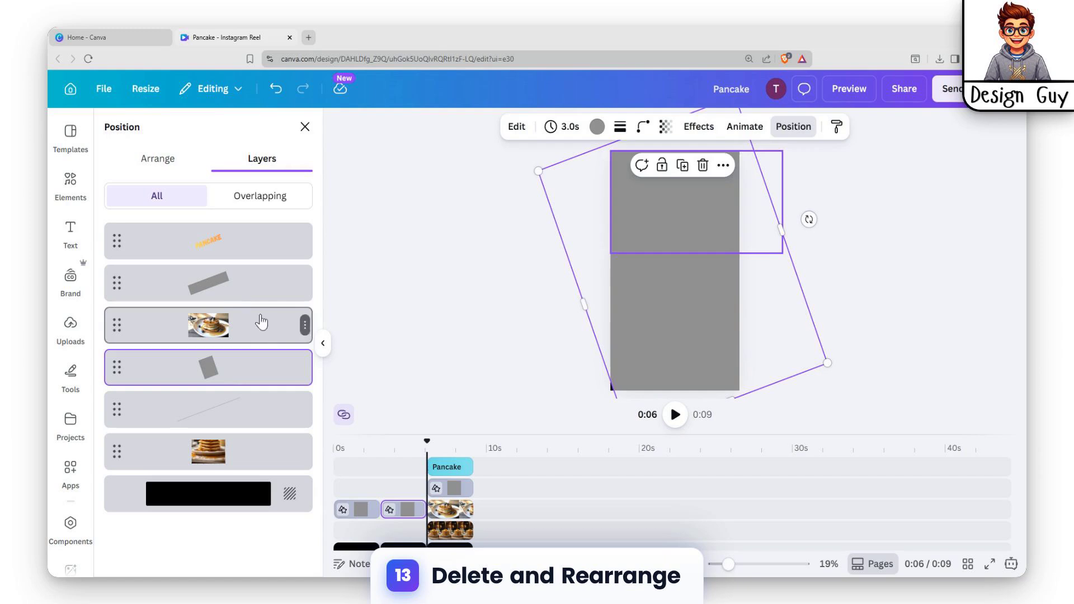
pyautogui.click(222, 288)
pyautogui.click(222, 367)
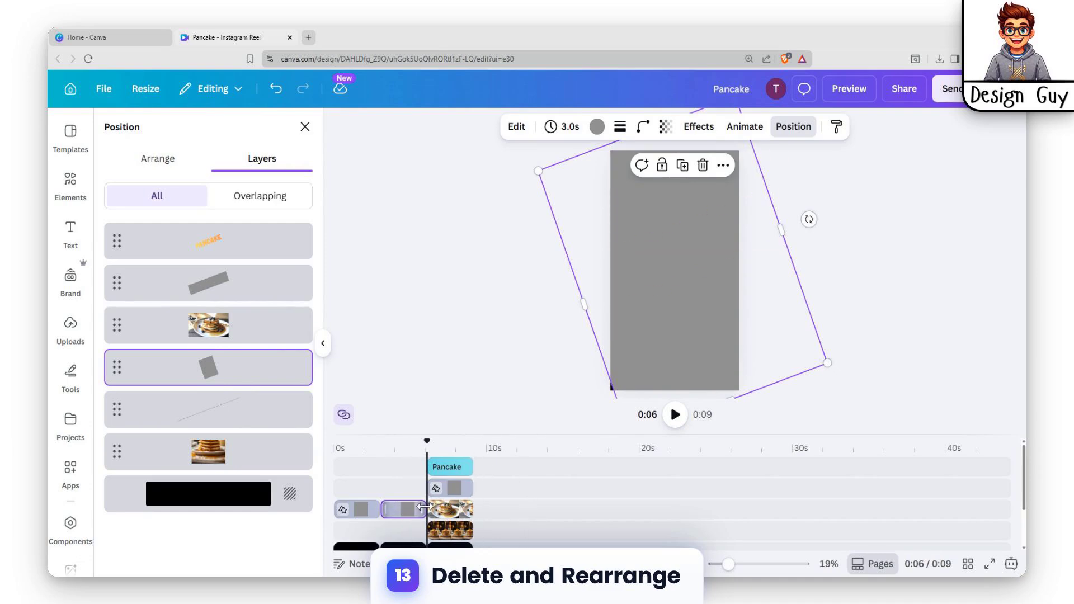
pyautogui.click(515, 501)
pyautogui.click(367, 509)
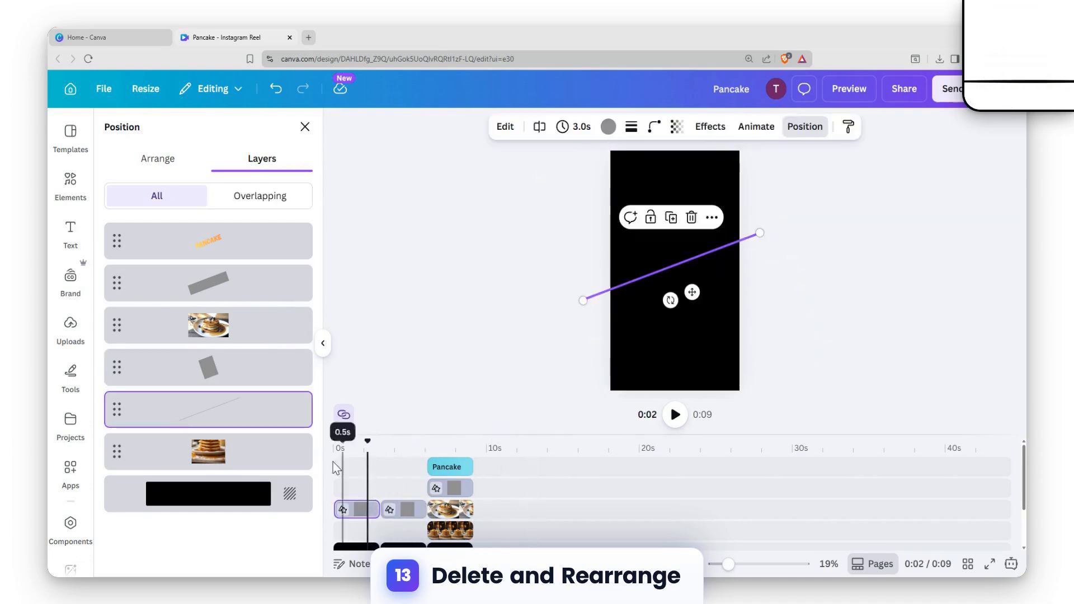
# Step: Extend the syrup pancake video's upper edge behind the diagonal band to a height of about 1,118 px
pyautogui.click(453, 509)
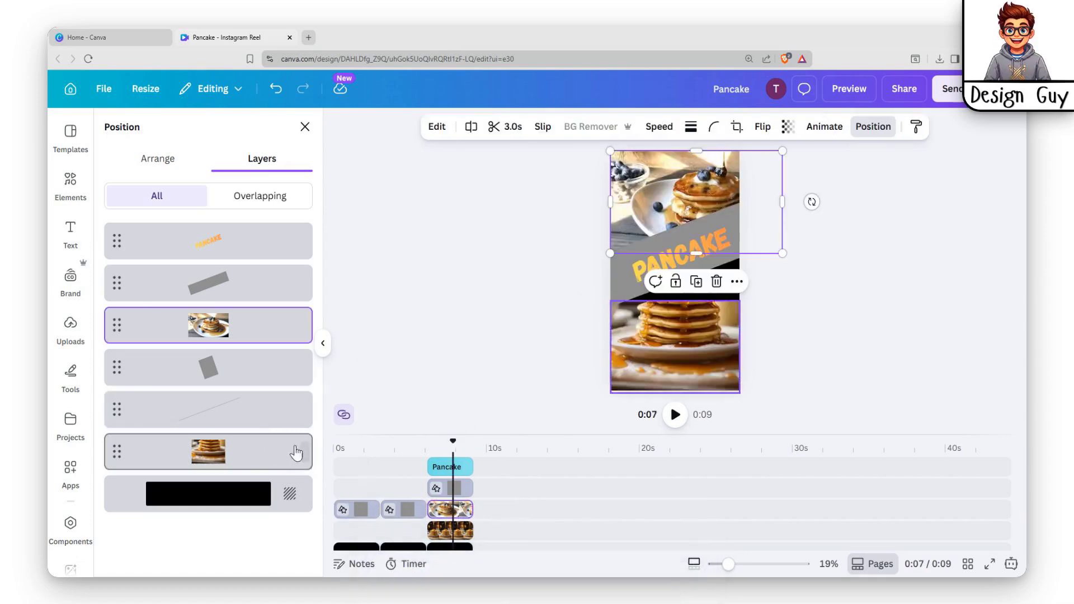
pyautogui.click(250, 451)
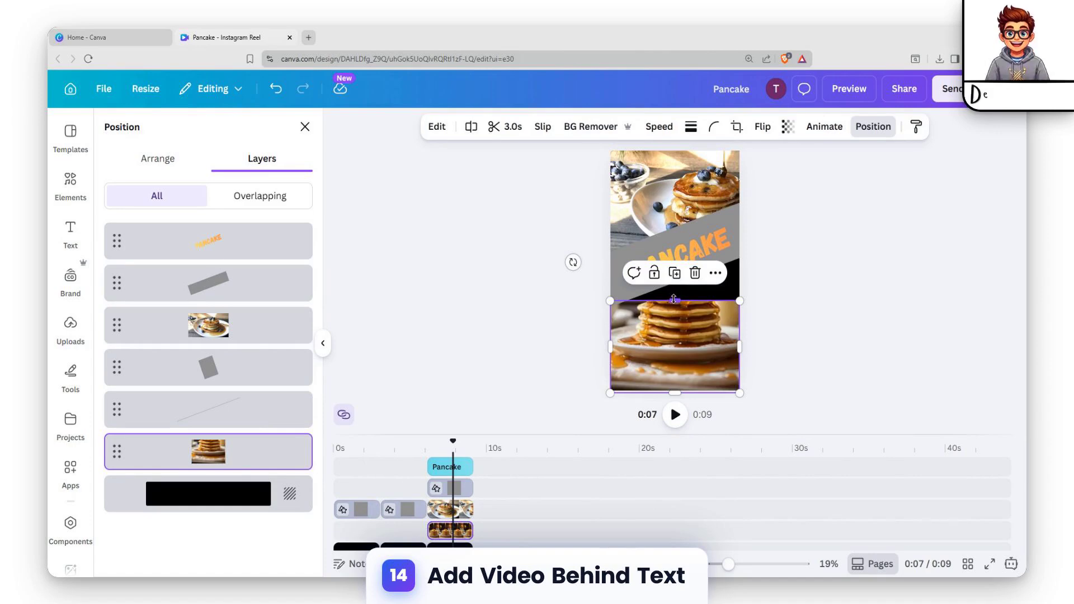
pyautogui.moveTo(670, 297); pyautogui.dragTo(670, 247)
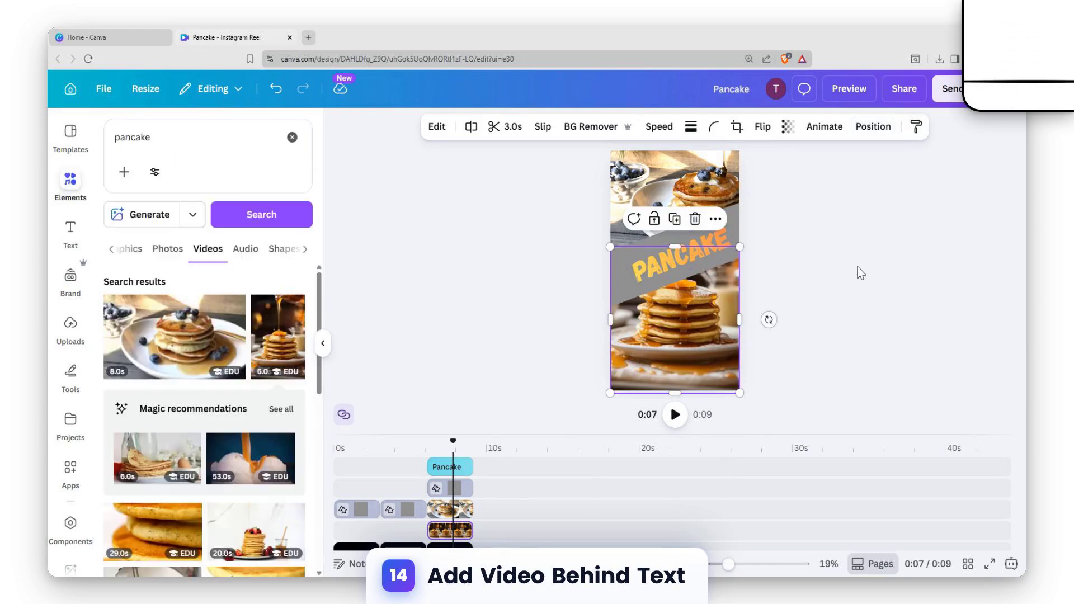
pyautogui.moveTo(675, 246); pyautogui.dragTo(676, 255)
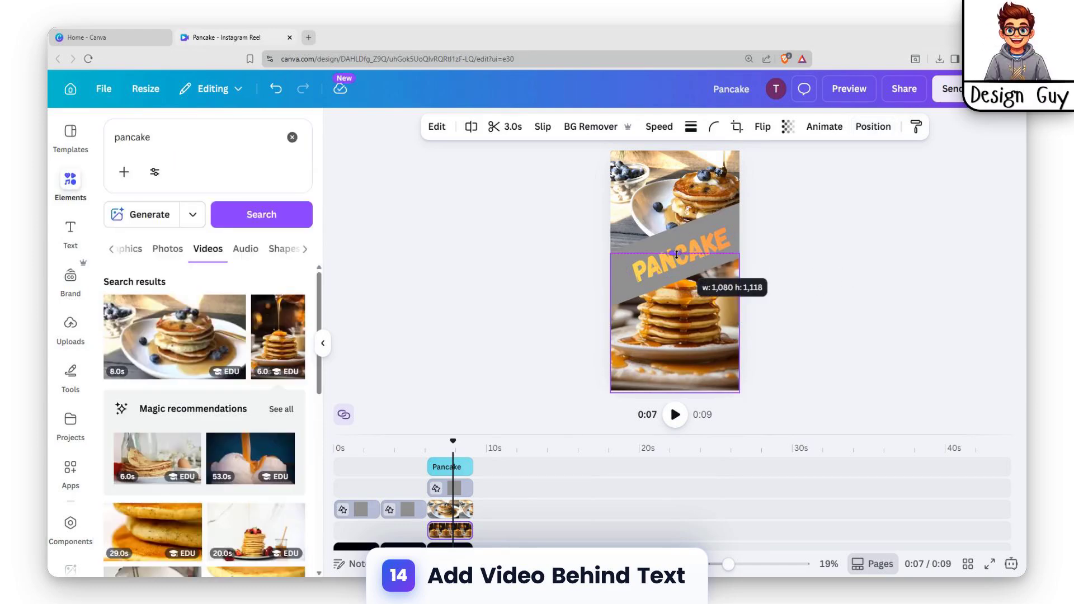
# Step: Add a Match & Move transition lasting 1.5 seconds between the first two clips and apply it between all scenes
pyautogui.click(868, 257)
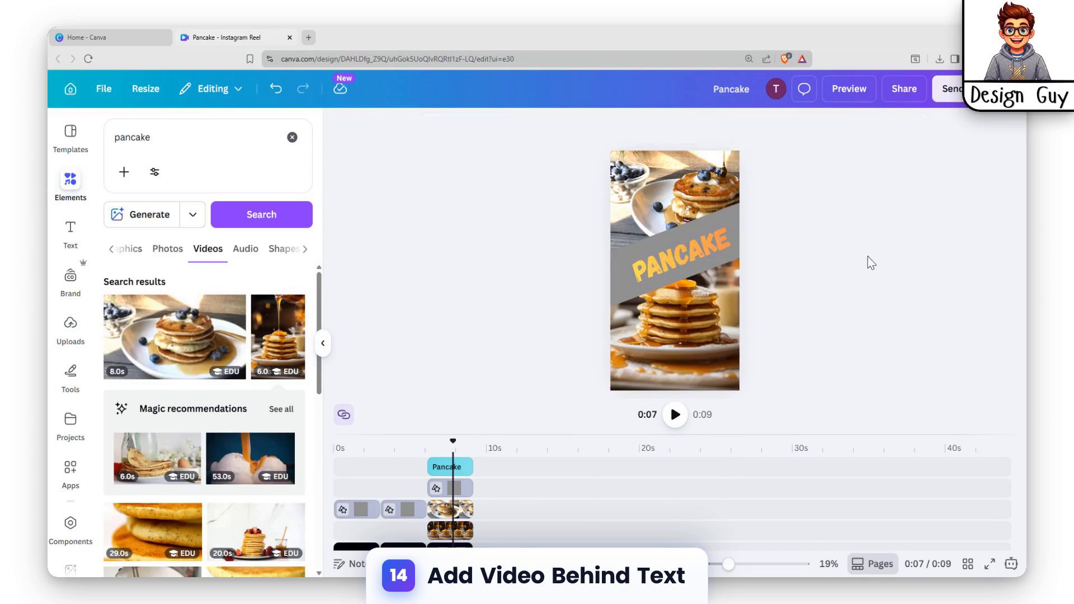
pyautogui.scroll(-2, 374, 464)
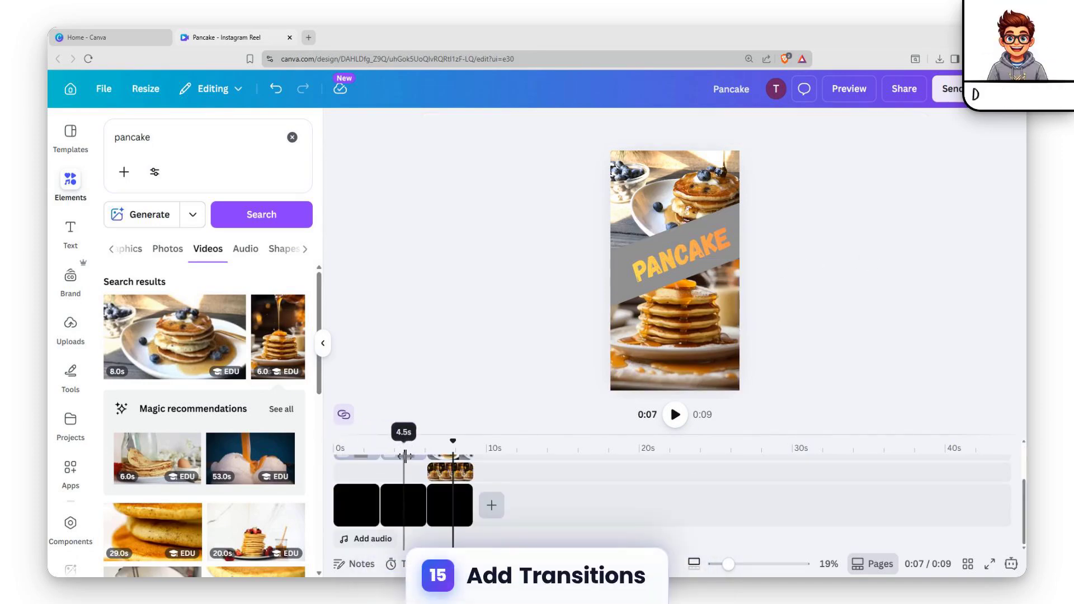
pyautogui.click(380, 514)
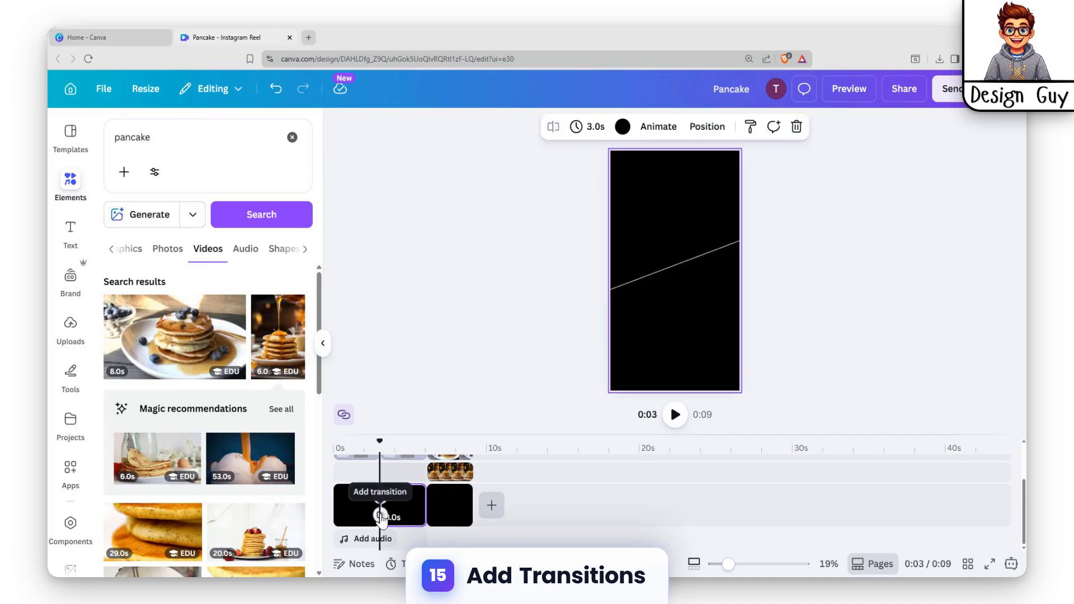
pyautogui.click(381, 514)
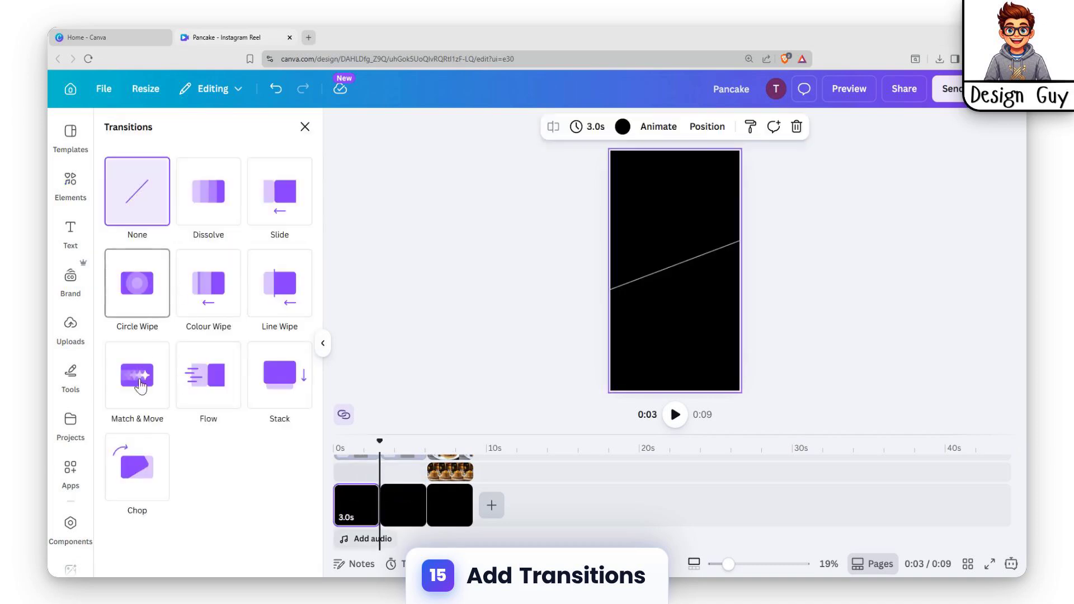
pyautogui.click(140, 386)
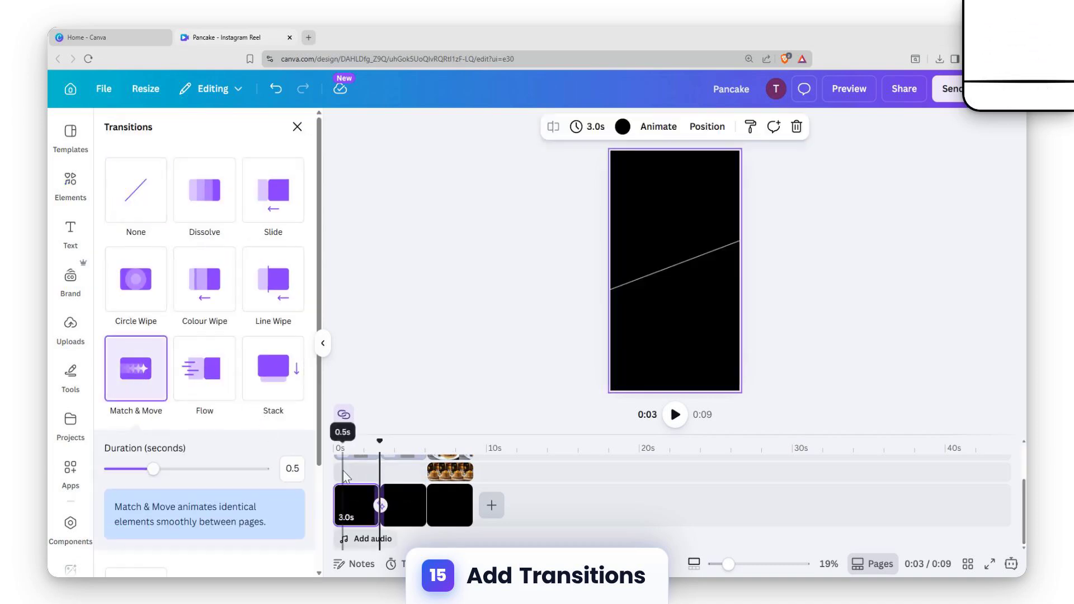
pyautogui.moveTo(175, 470); pyautogui.dragTo(260, 470)
pyautogui.scroll(-3, 262, 486)
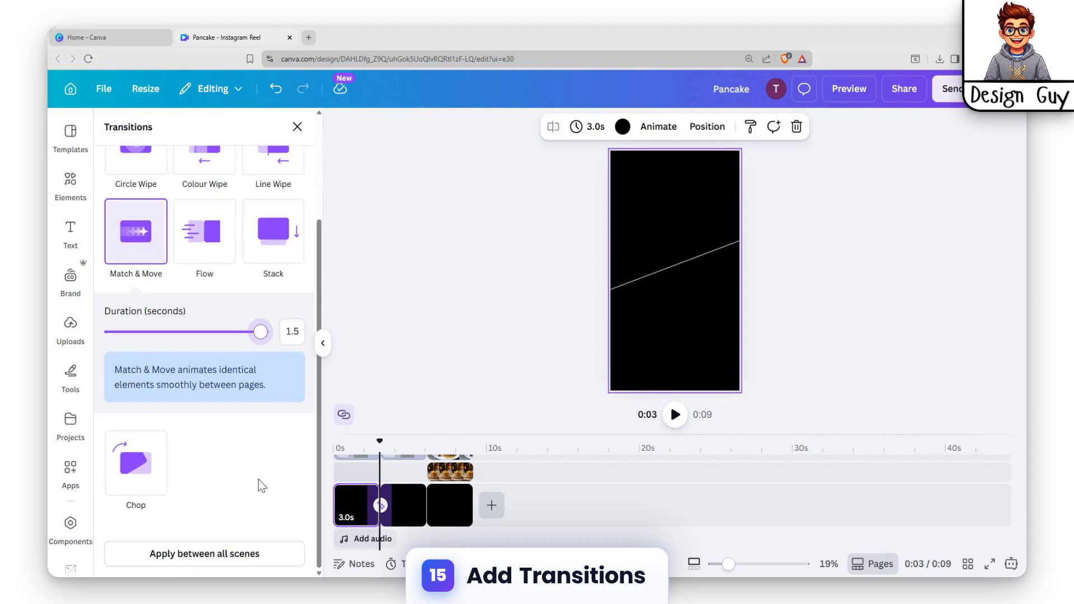
pyautogui.click(204, 553)
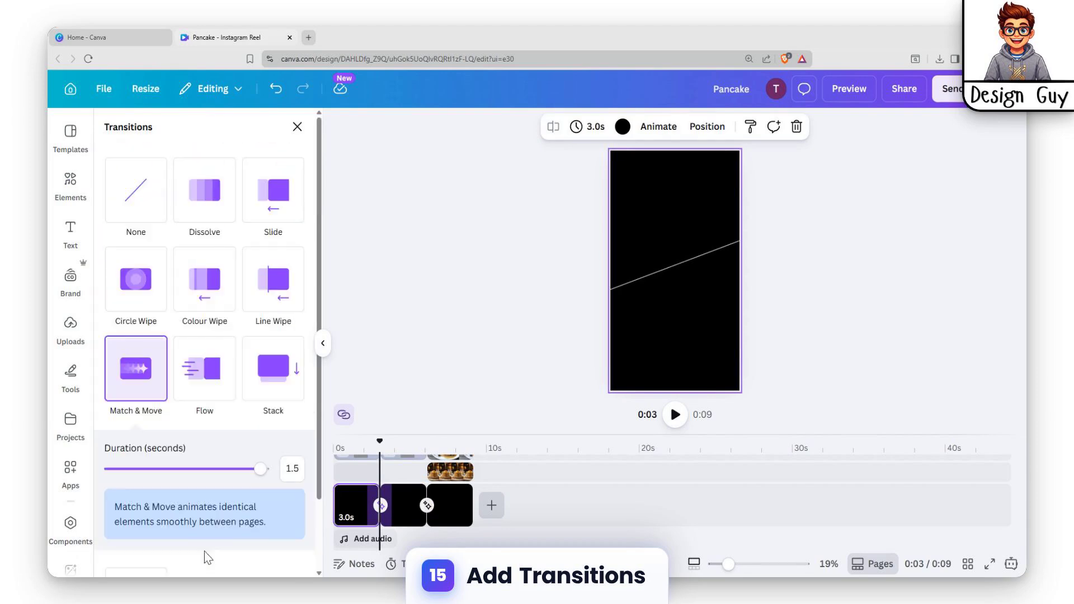
# Step: Preview the whole reel from the first clip to check the transitions
pyautogui.click(348, 509)
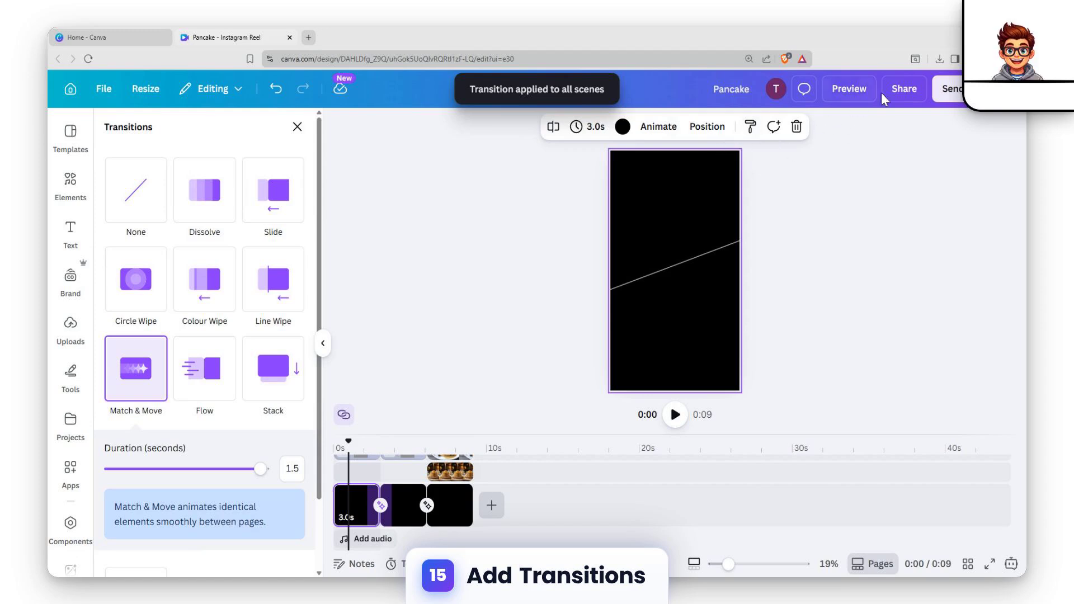
pyautogui.click(855, 90)
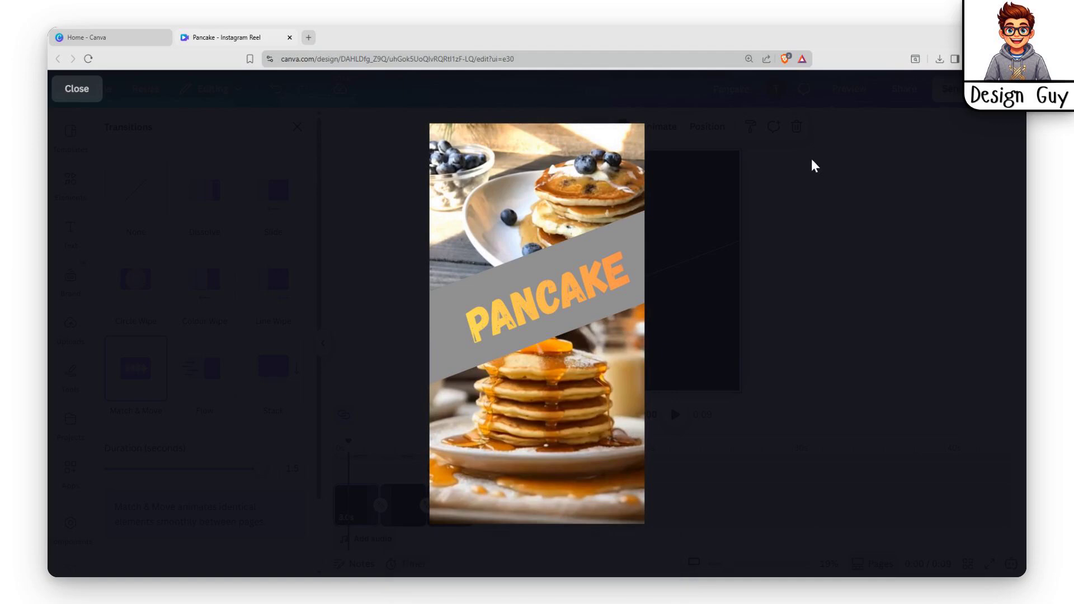
pyautogui.click(76, 88)
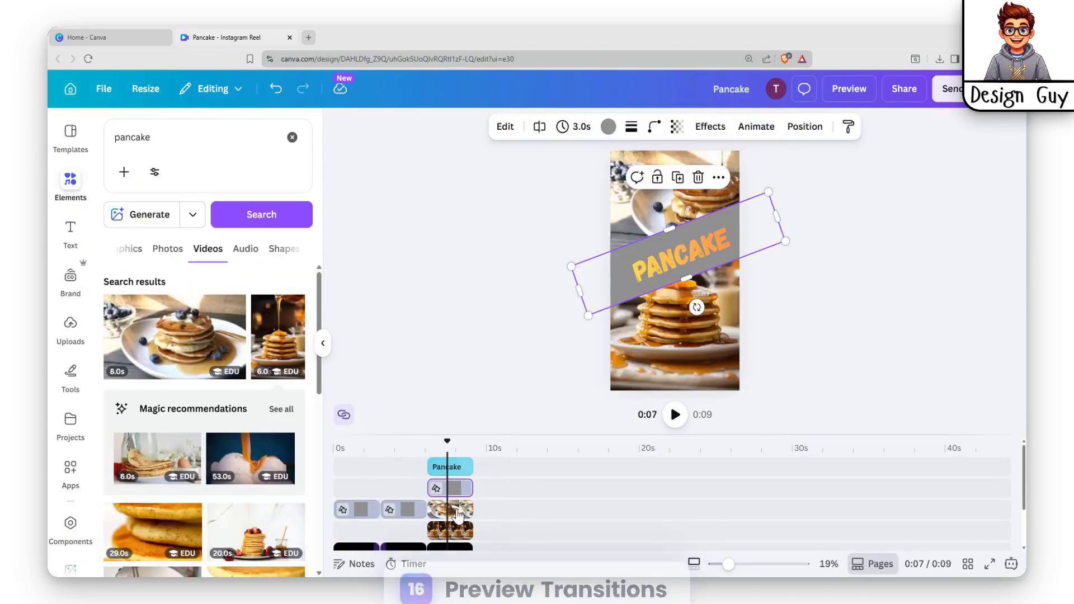
# Step: Add a black Outline effect with thickness 50 to the "Pancake" heading in the third clip
pyautogui.click(458, 520)
pyautogui.click(511, 396)
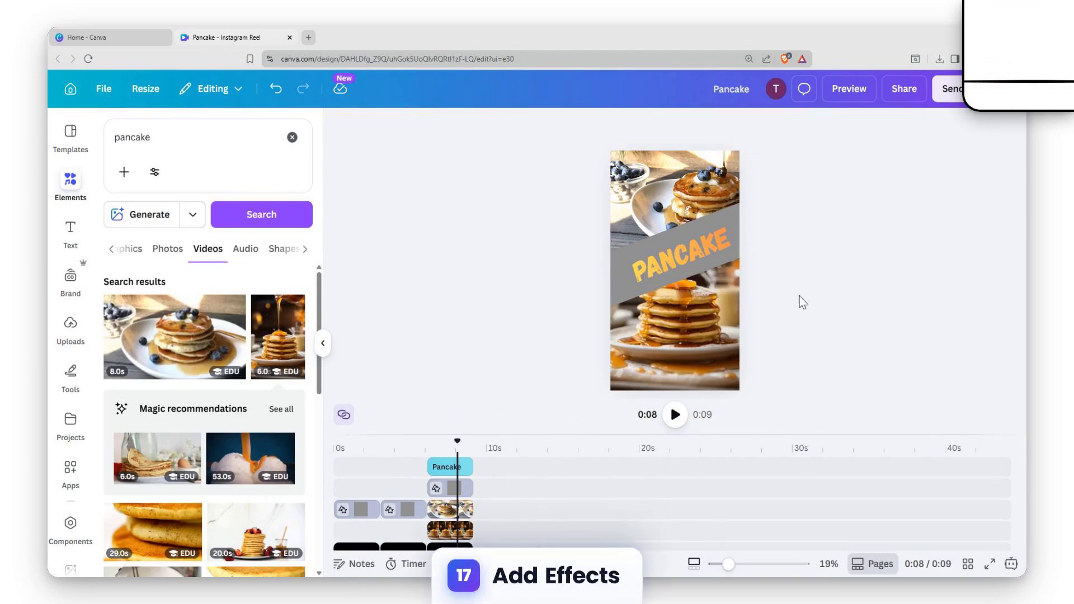
pyautogui.moveTo(457, 446); pyautogui.dragTo(470, 446)
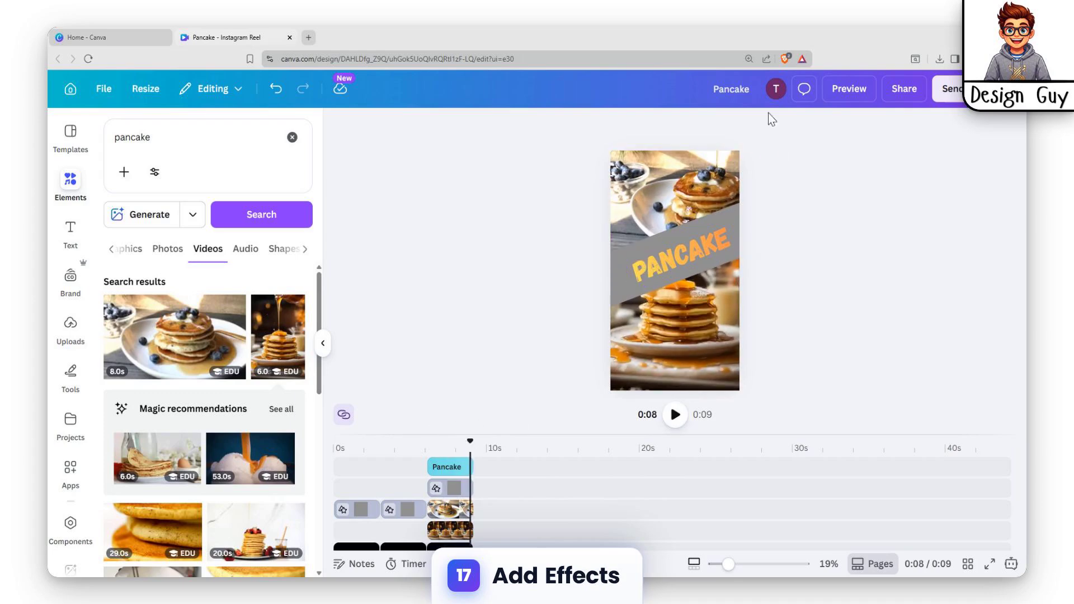
pyautogui.click(652, 253)
pyautogui.click(831, 126)
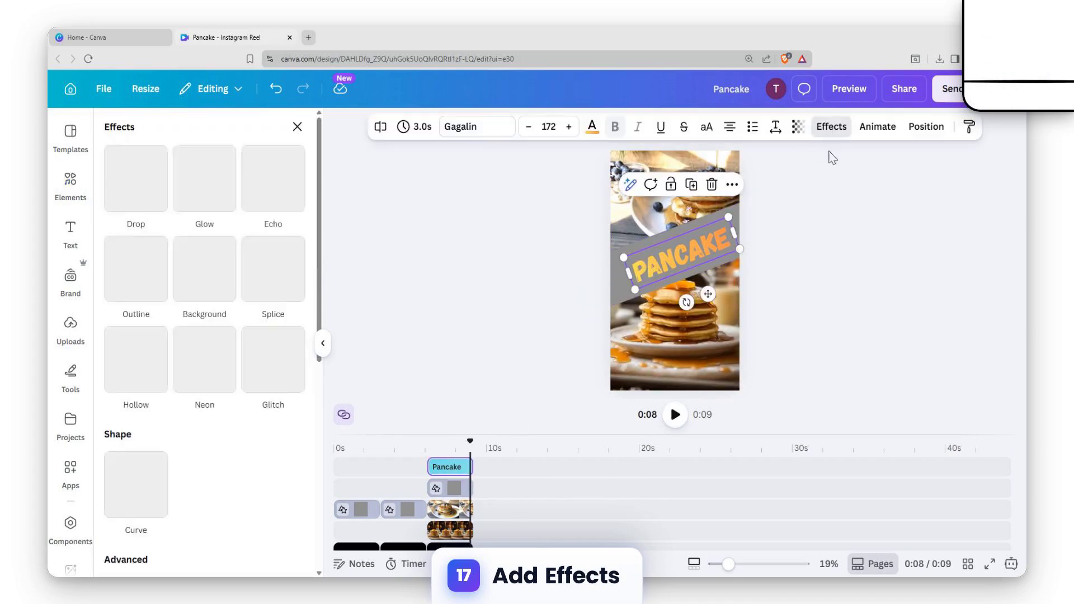
pyautogui.click(123, 285)
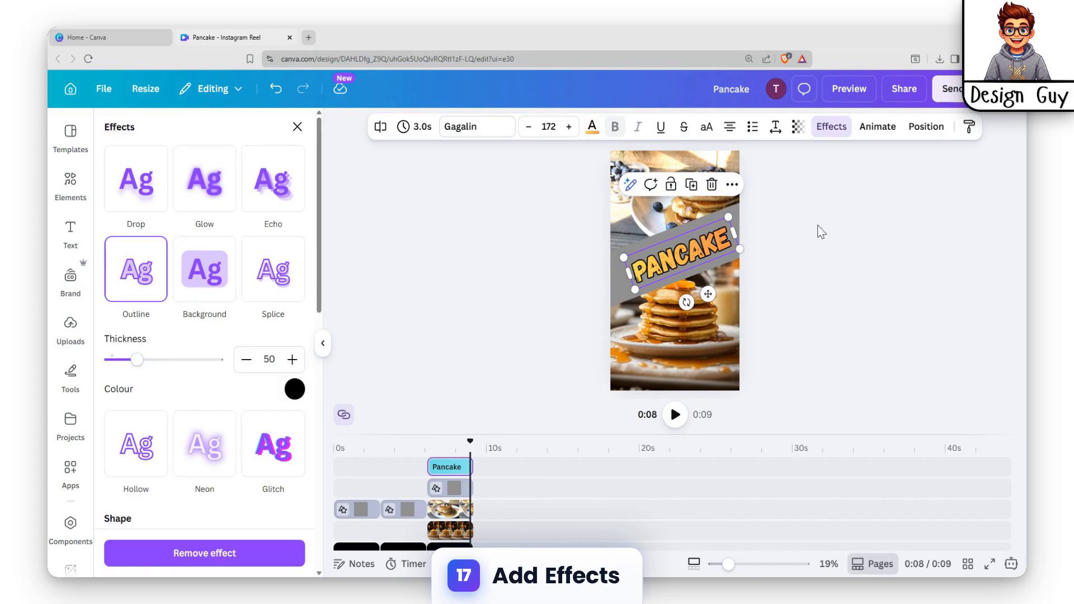
pyautogui.click(820, 232)
# Step: Apply the Metallic effect to the diagonal band behind the "Pancake" heading
pyautogui.click(723, 213)
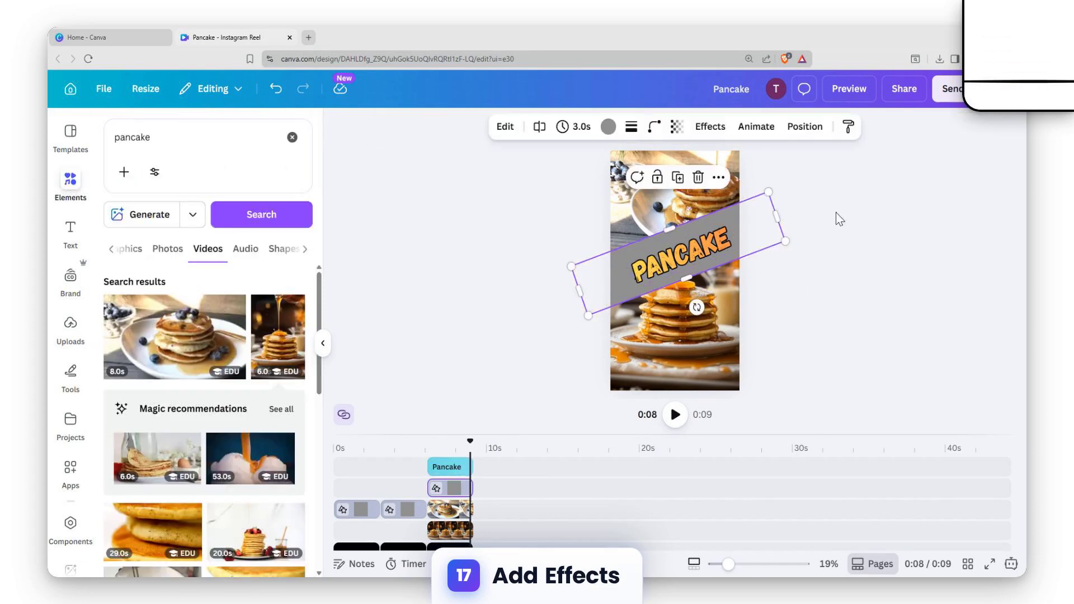
pyautogui.click(716, 127)
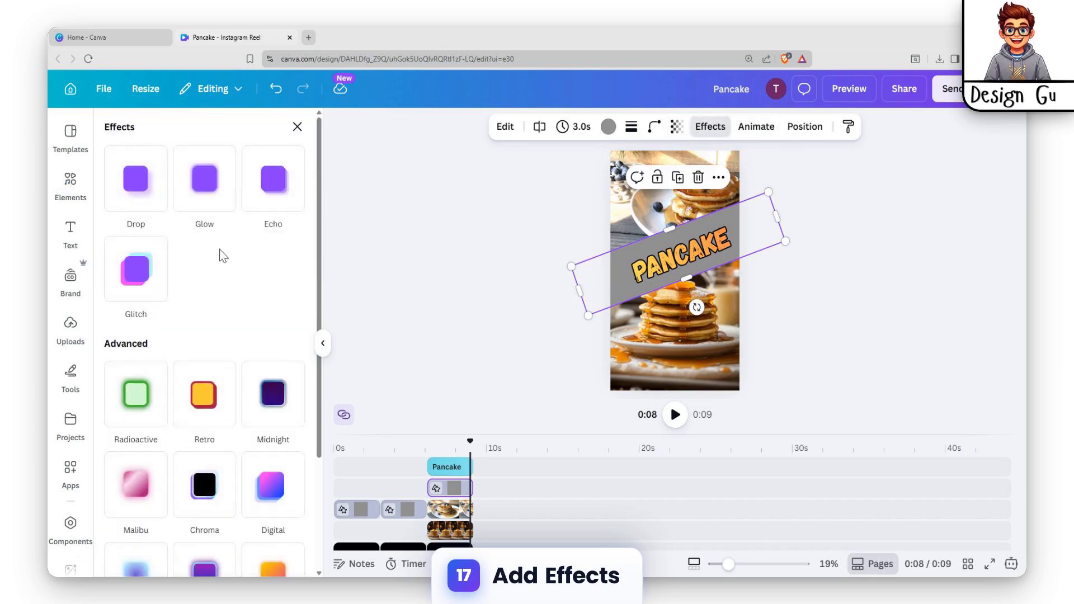
pyautogui.scroll(-2, 218, 299)
pyautogui.scroll(-1, 219, 315)
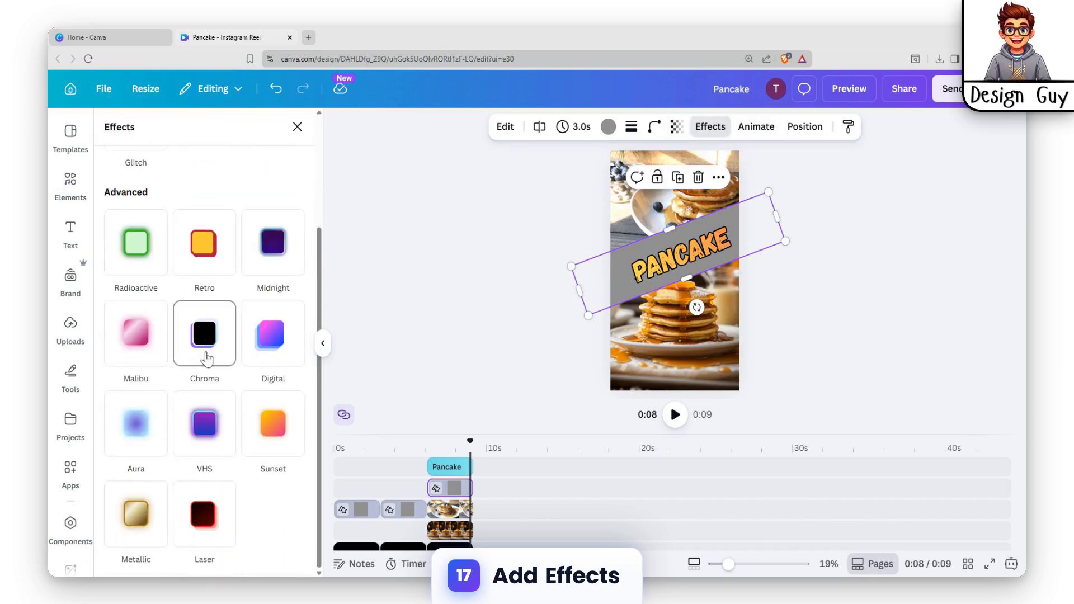
pyautogui.click(135, 528)
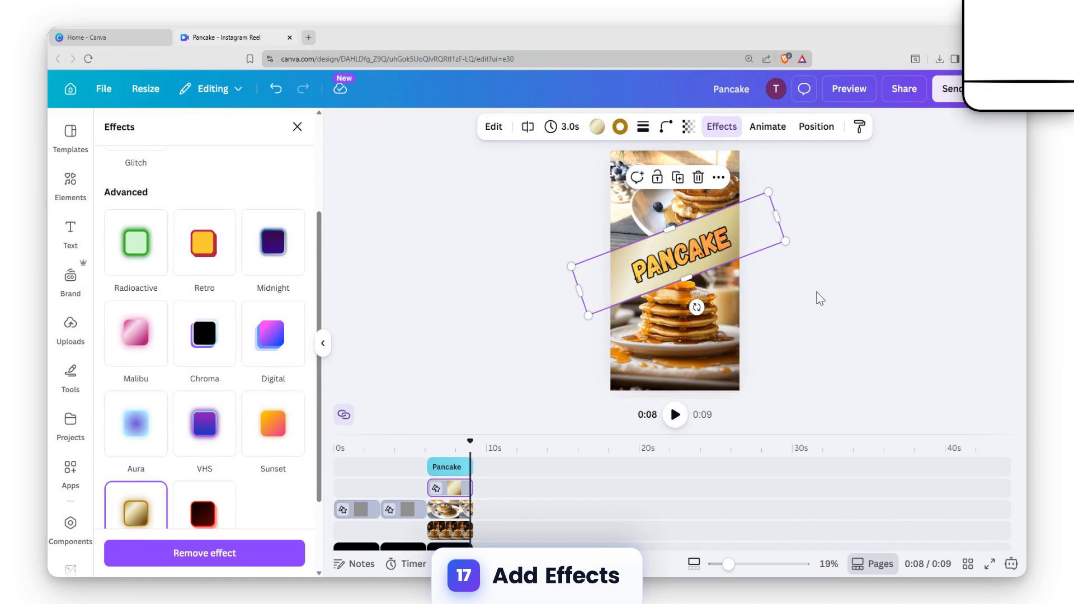
pyautogui.click(878, 227)
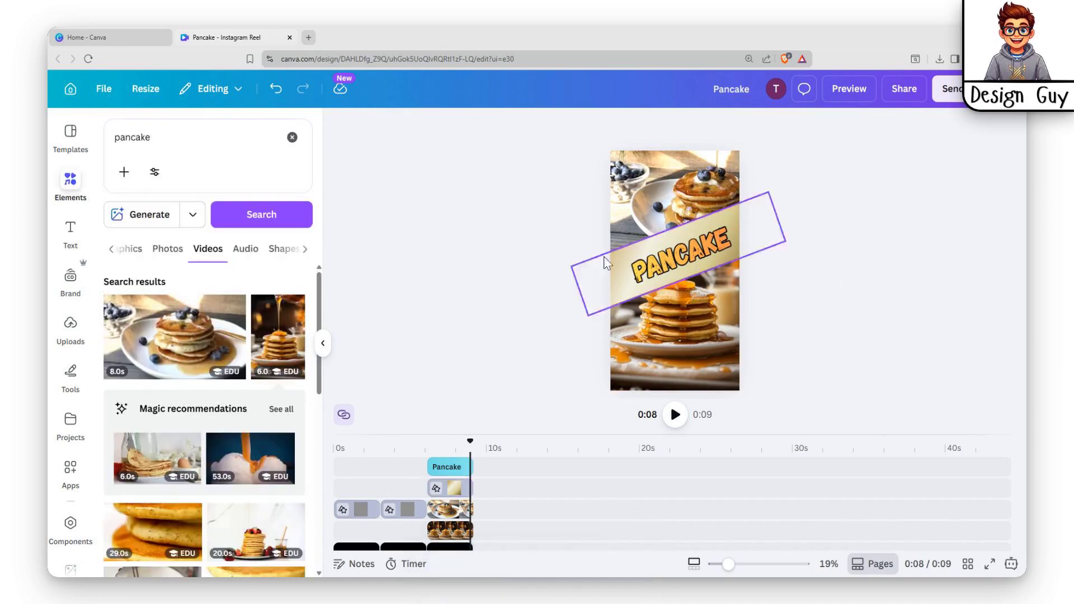
# Step: Preview the reel with the metallic band, and undo the band's Metallic effect
pyautogui.click(840, 90)
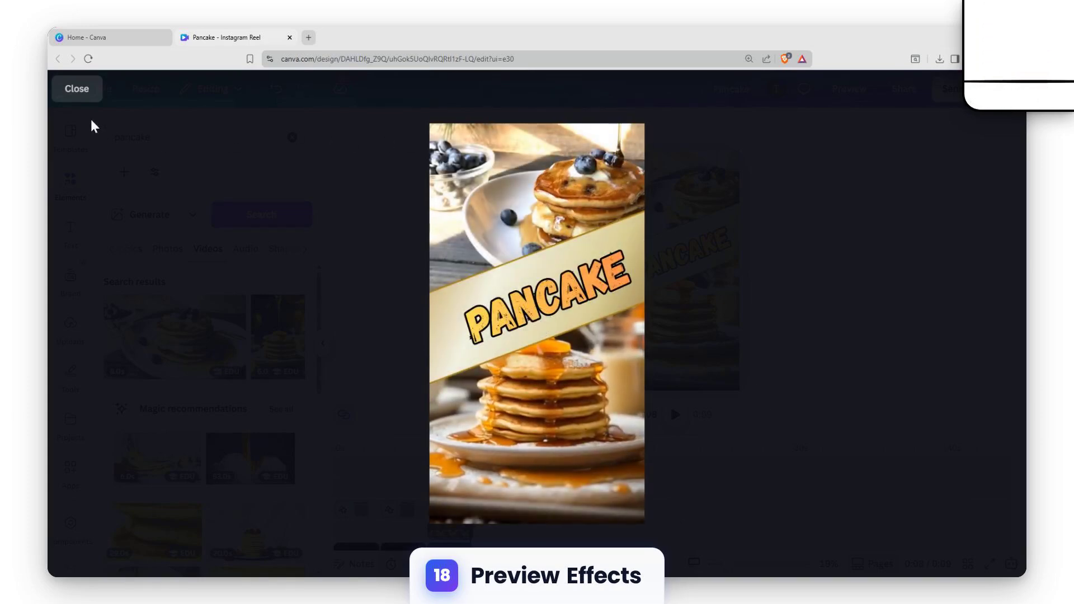
pyautogui.click(75, 91)
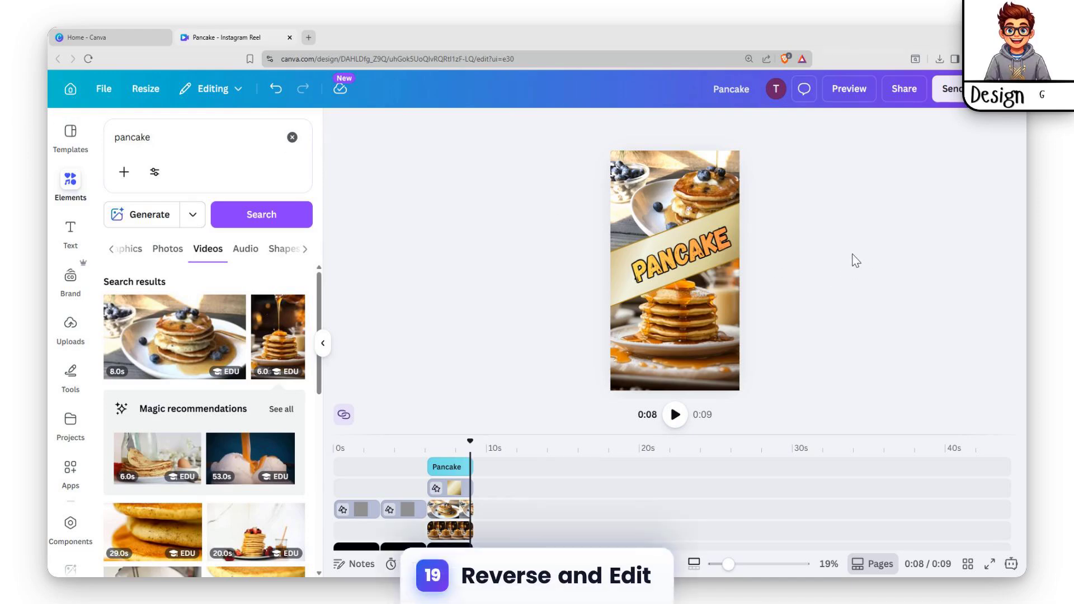
pyautogui.hotkey('ctrl', 'z')
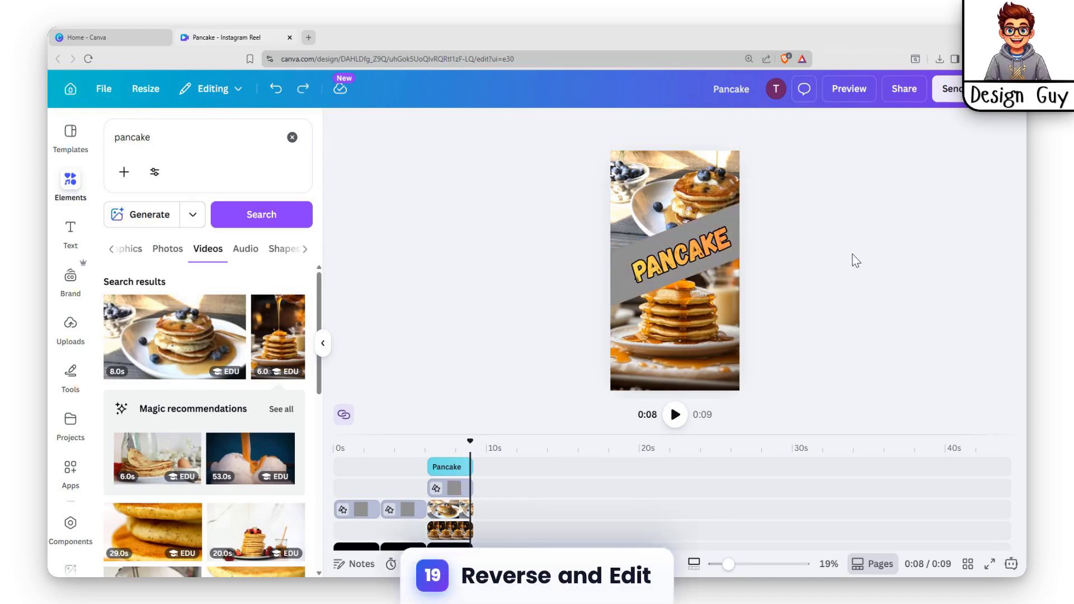
# Step: Preview the complete reel with the plain grey band and outlined heading
pyautogui.click(856, 100)
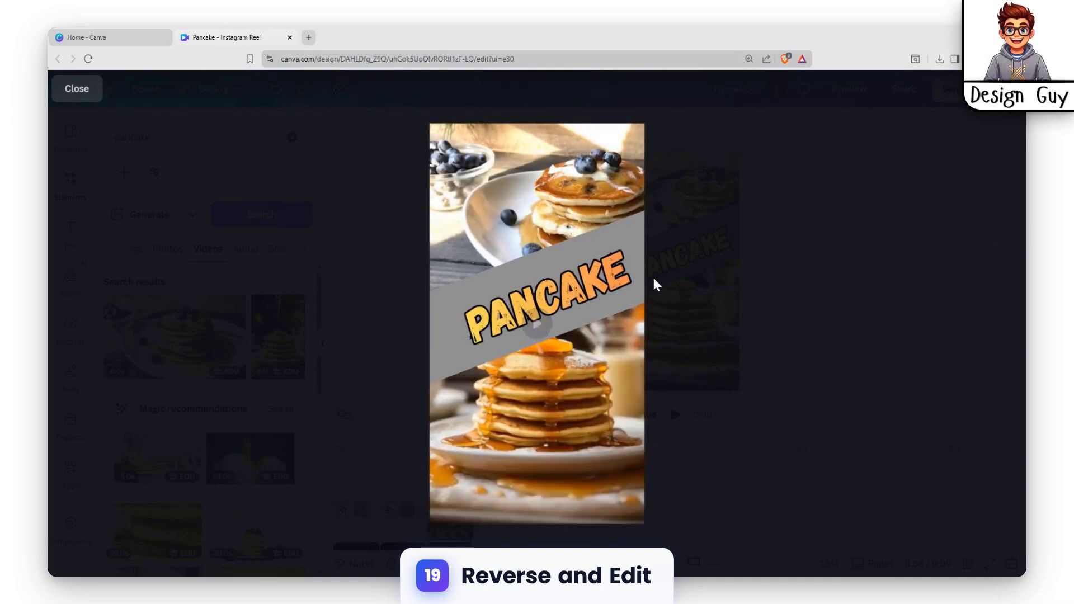
pyautogui.press('Escape')
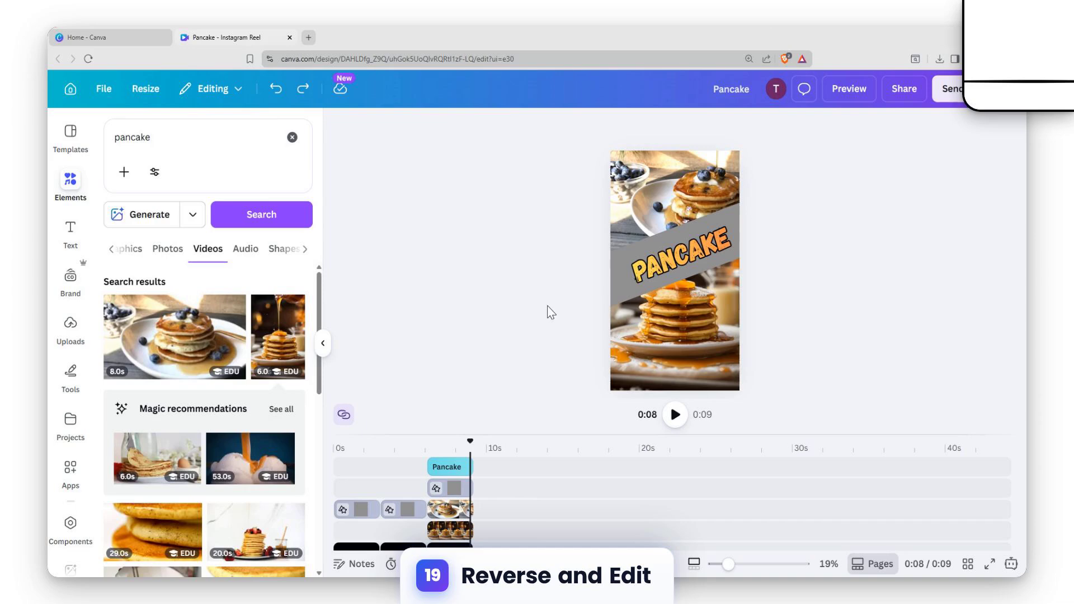
pyautogui.click(451, 491)
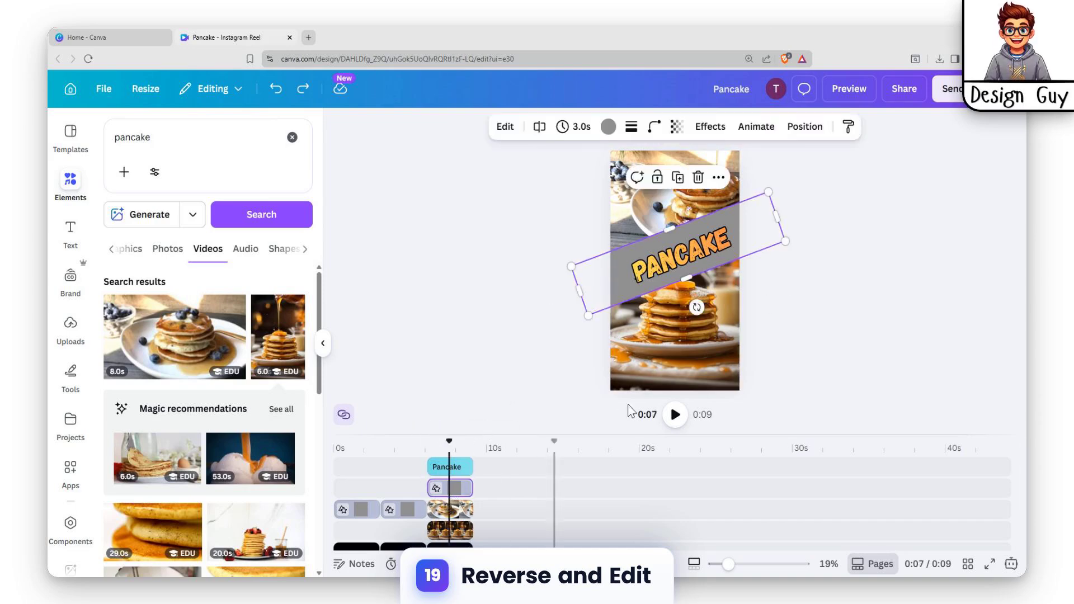
pyautogui.click(865, 216)
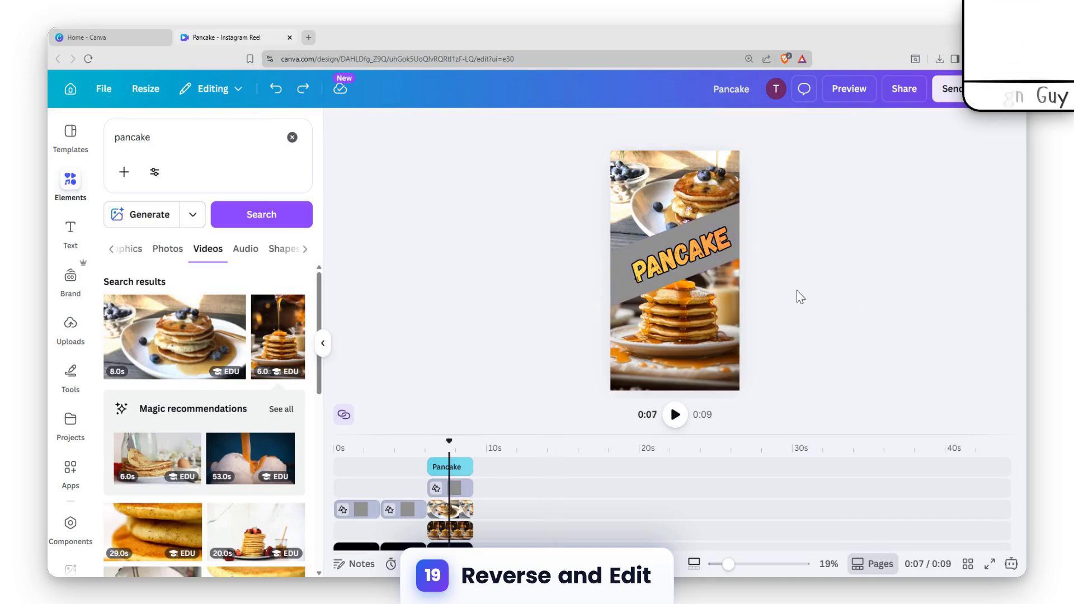
pyautogui.click(653, 259)
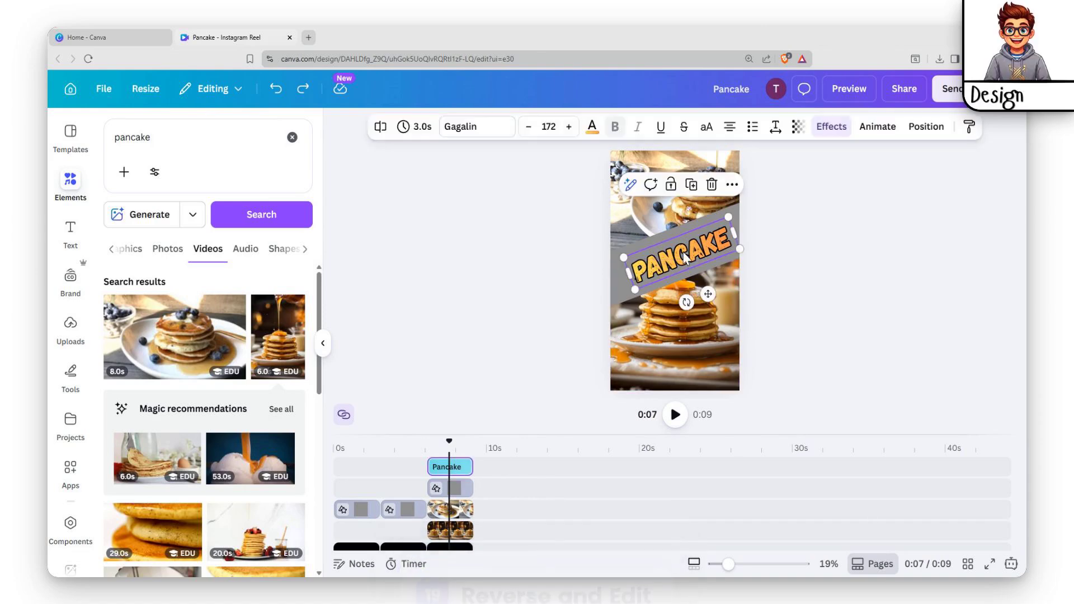
pyautogui.click(692, 226)
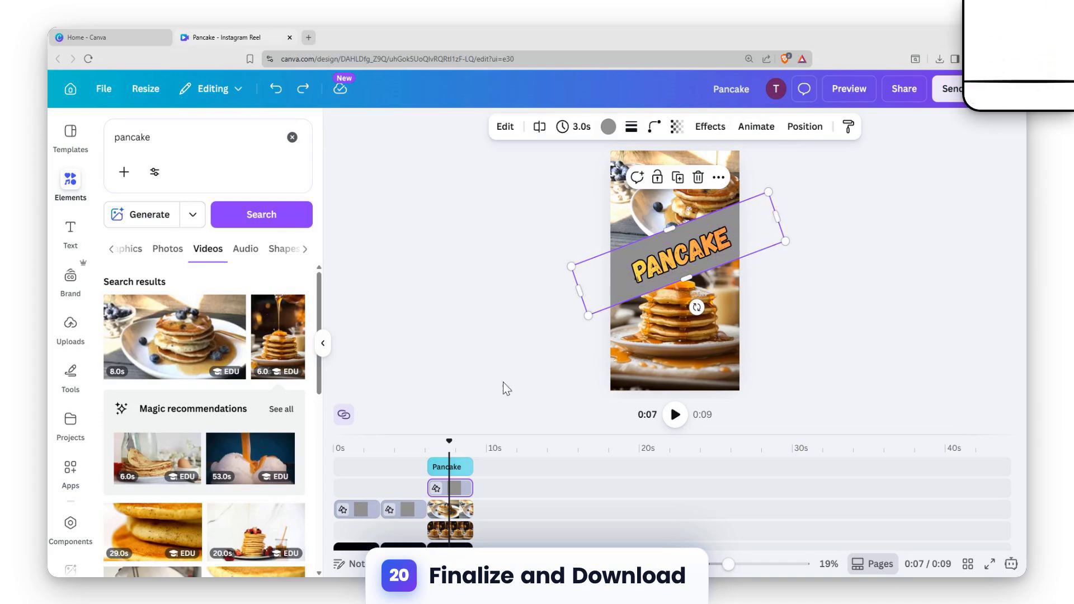
# Step: Download the finished reel as an MP4 video in 4K (UHD) quality
pyautogui.scroll(-3, 425, 498)
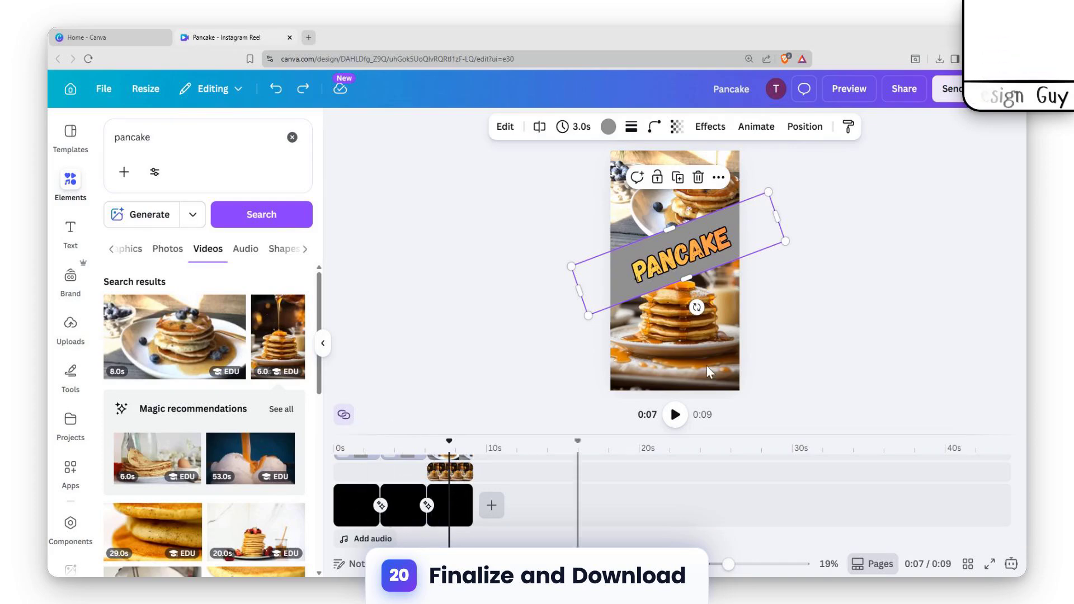
pyautogui.click(860, 252)
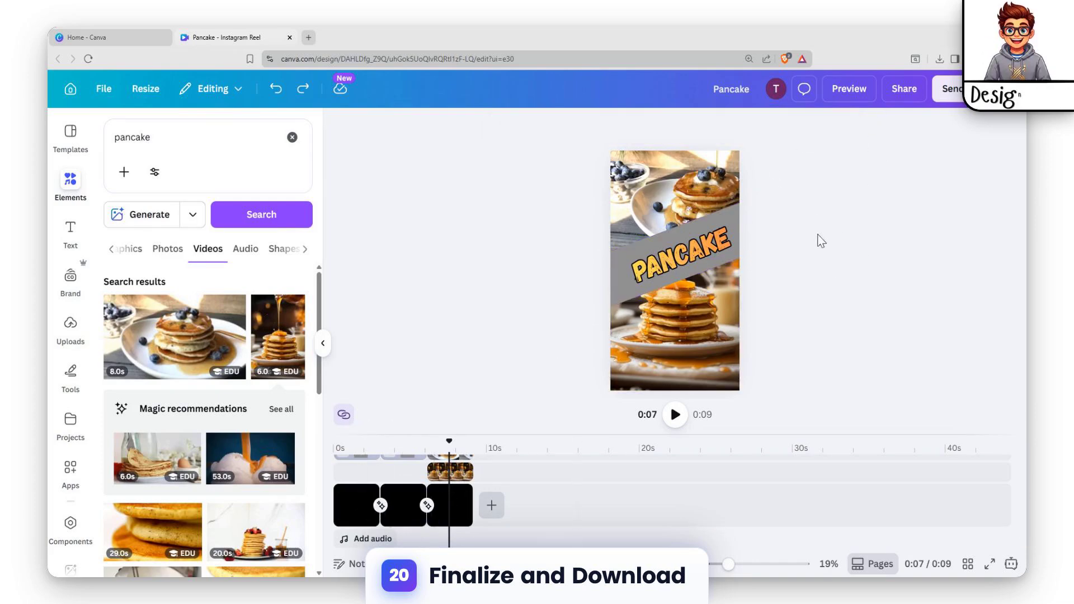
pyautogui.click(905, 92)
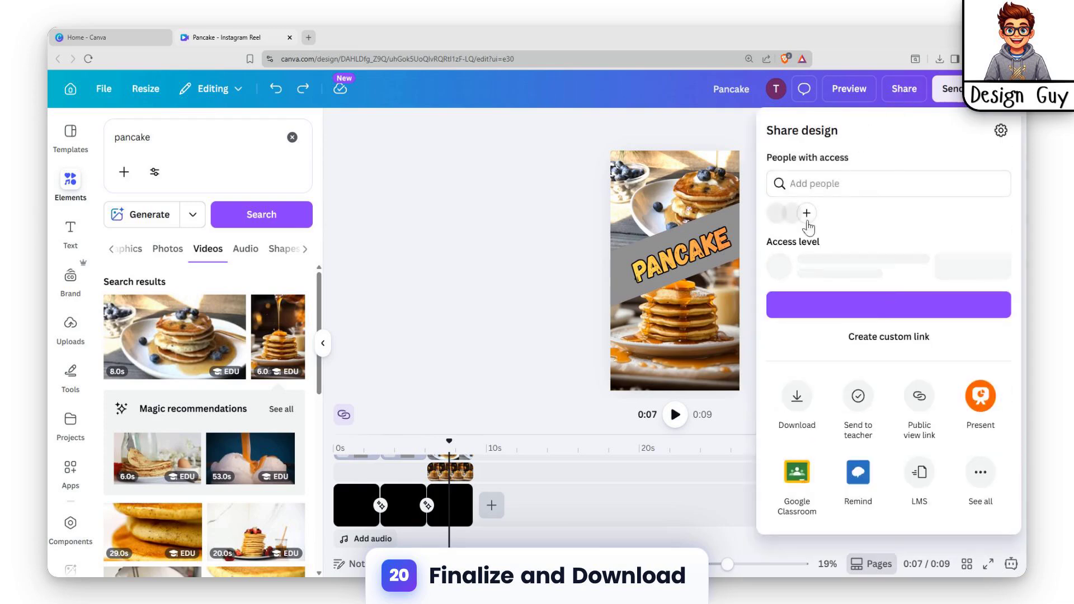
pyautogui.click(796, 459)
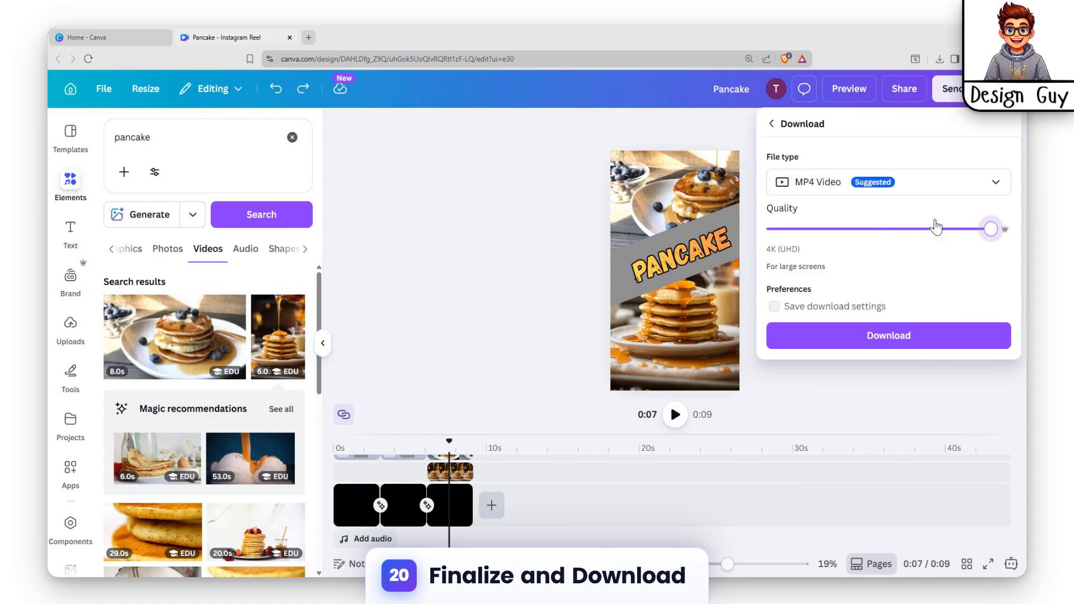
pyautogui.click(849, 342)
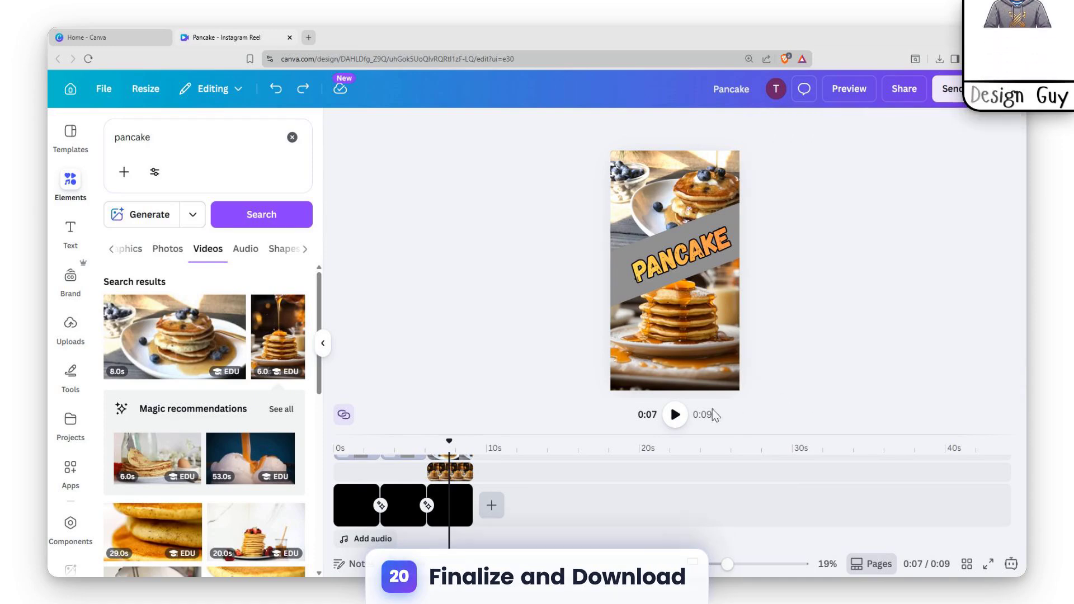